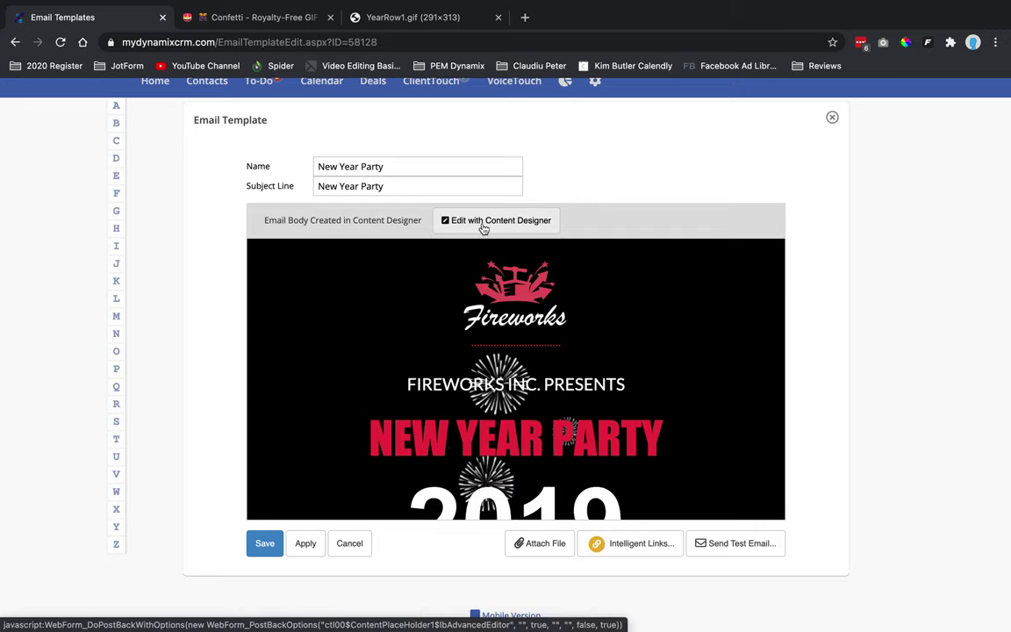
Open the New Year Party template in the Content Designer and examine its logo, text blocks and the row containing them.
left_click(524, 228)
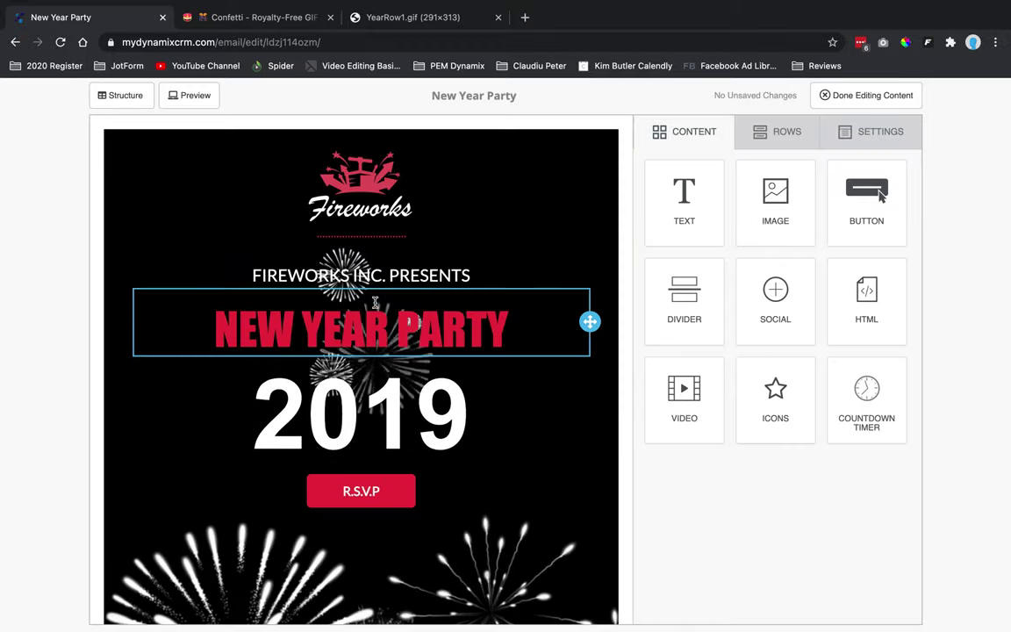
left_click(367, 180)
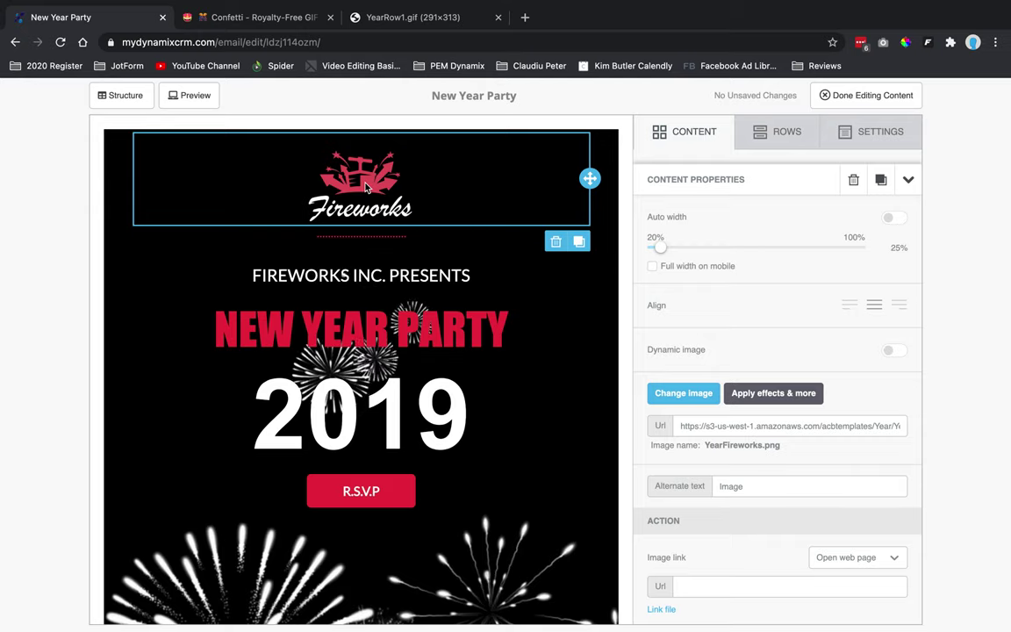
left_click(369, 275)
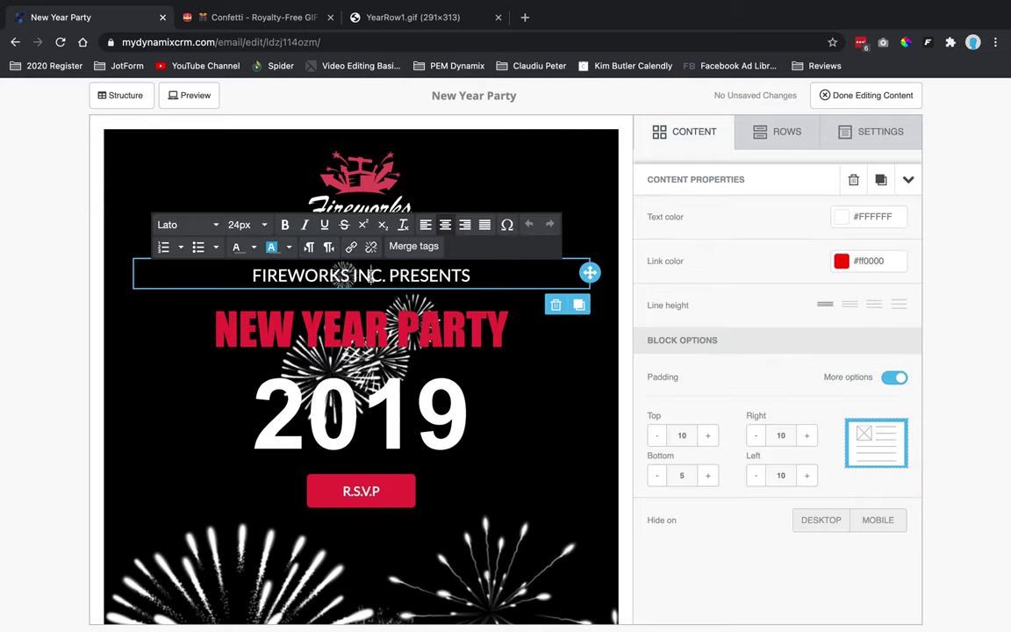
left_click(365, 330)
left_click(363, 408)
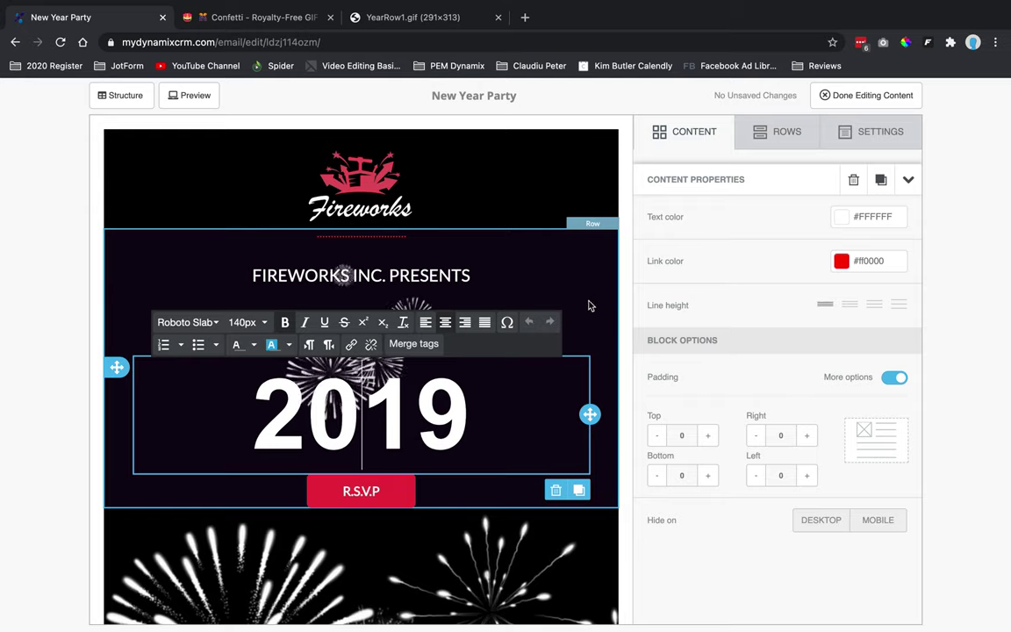
left_click(519, 273)
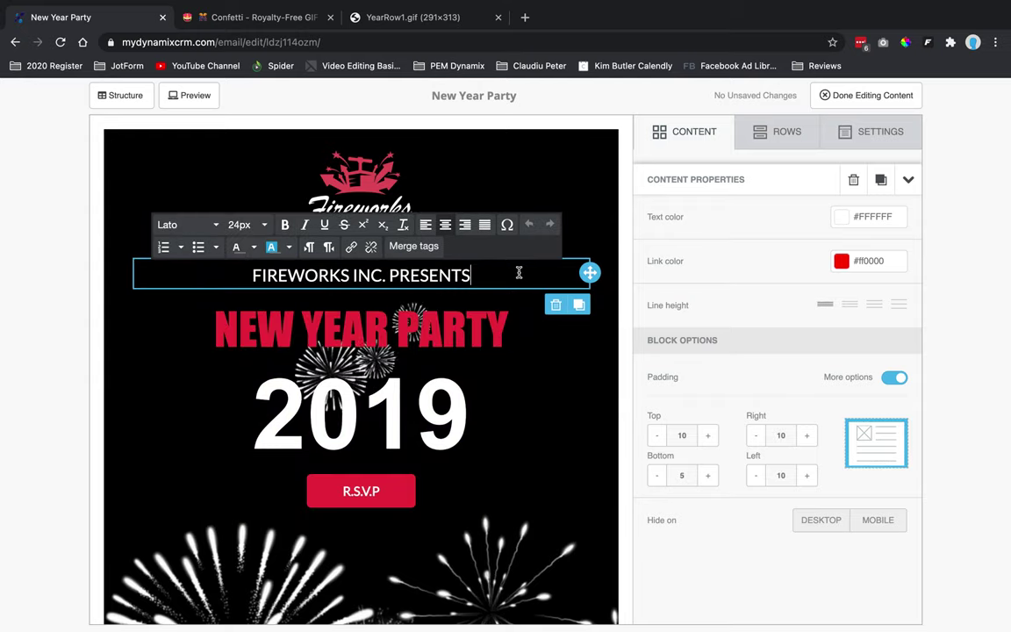
left_click(612, 252)
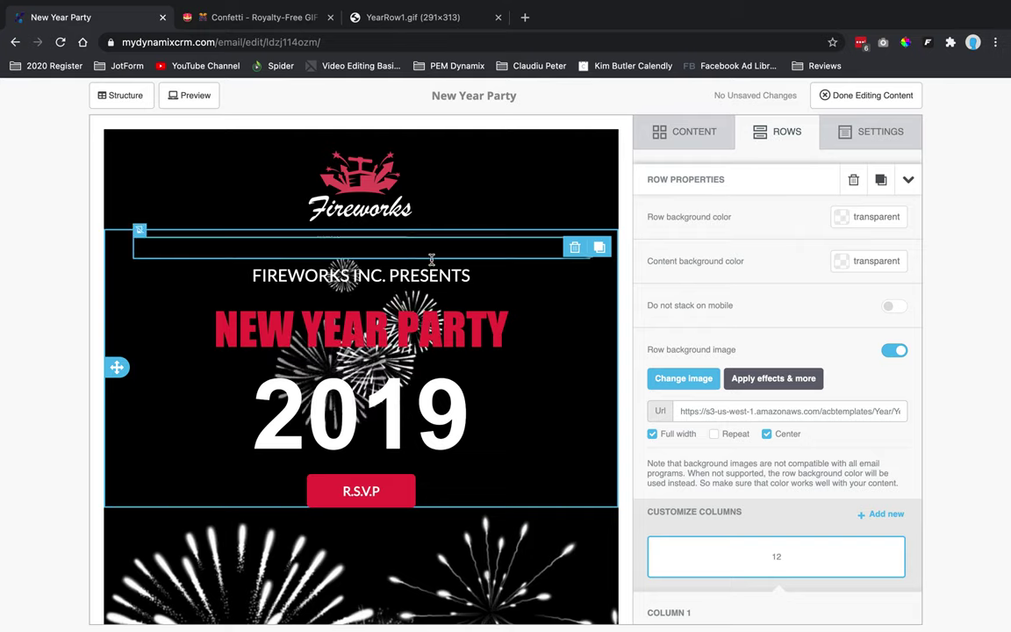
left_click(390, 275)
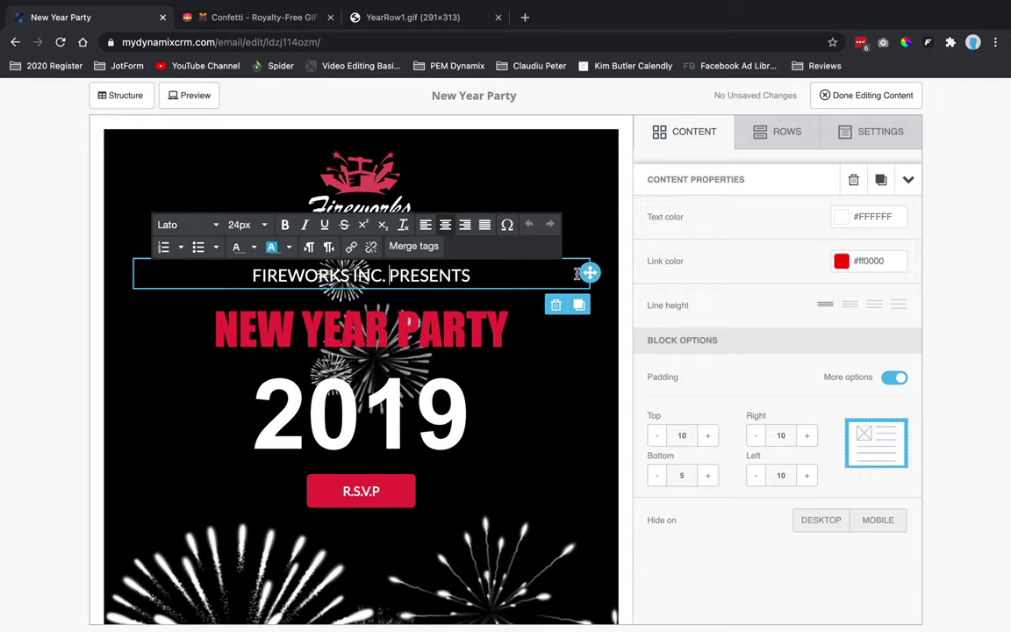
Copy the background image URL of the row containing the 2019 heading and open it in a new browser tab.
left_click(604, 275)
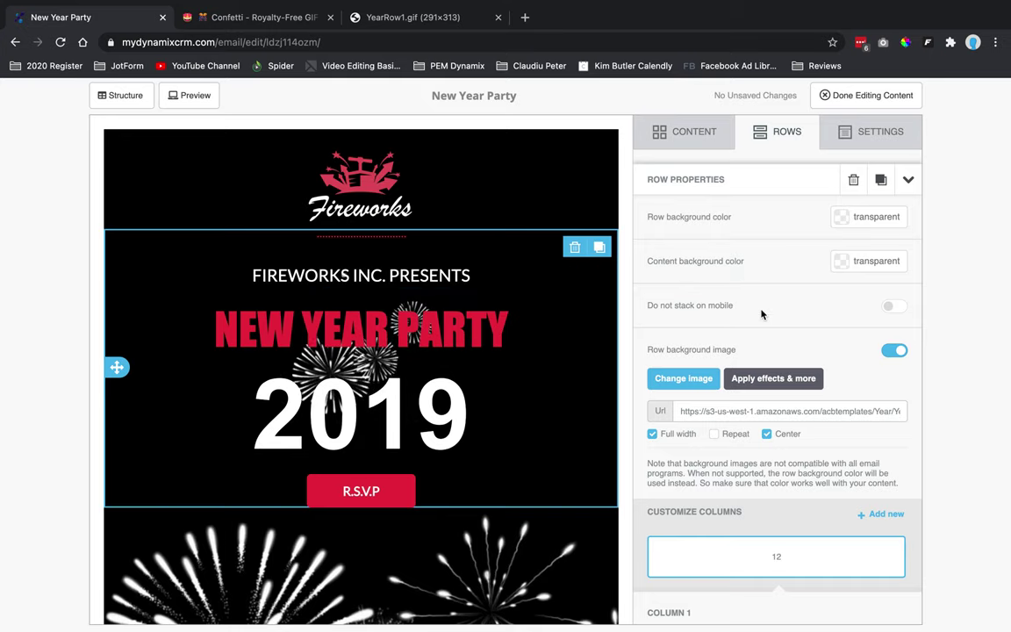
scroll(762, 314, "down", 2)
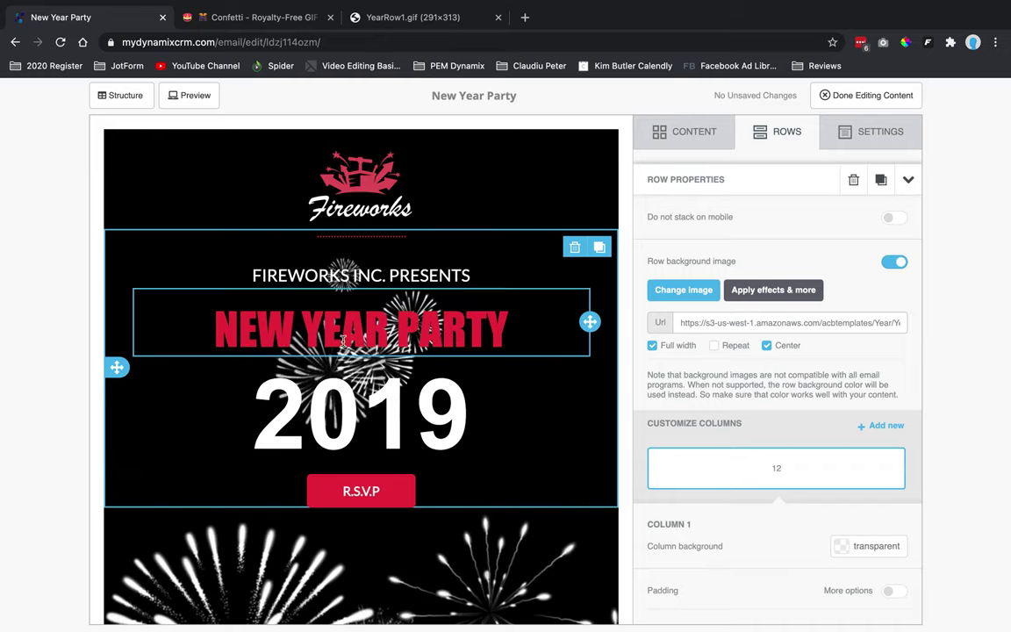
triple_click(704, 323)
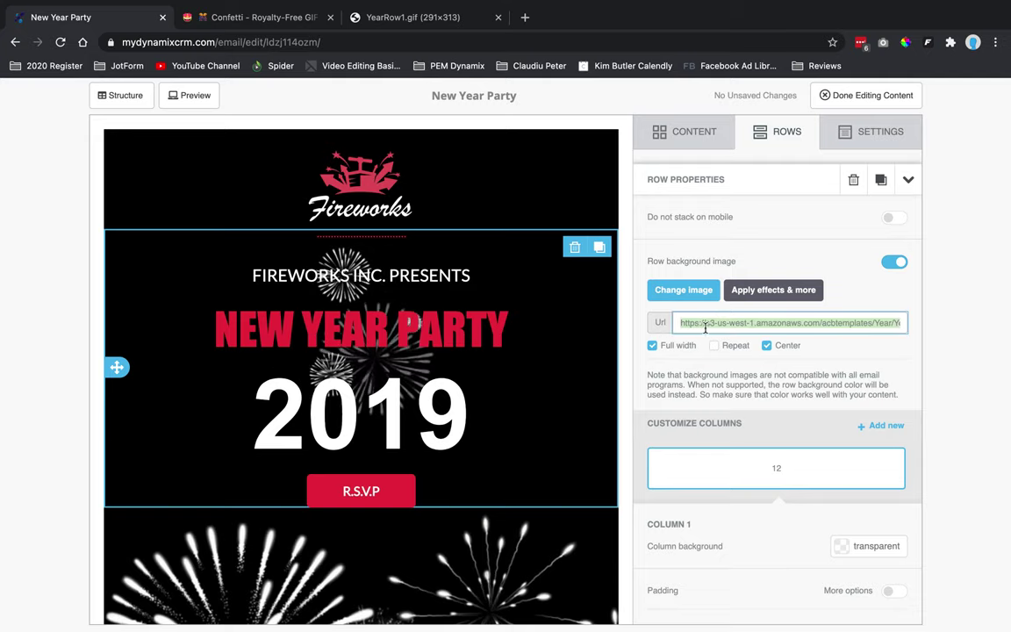
right_click(706, 325)
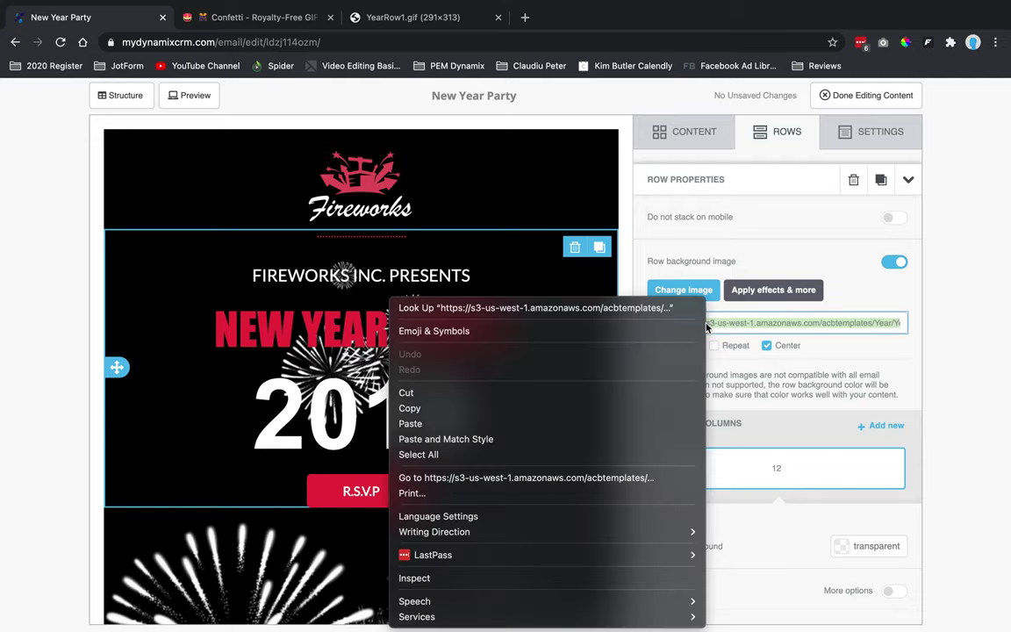
left_click(541, 408)
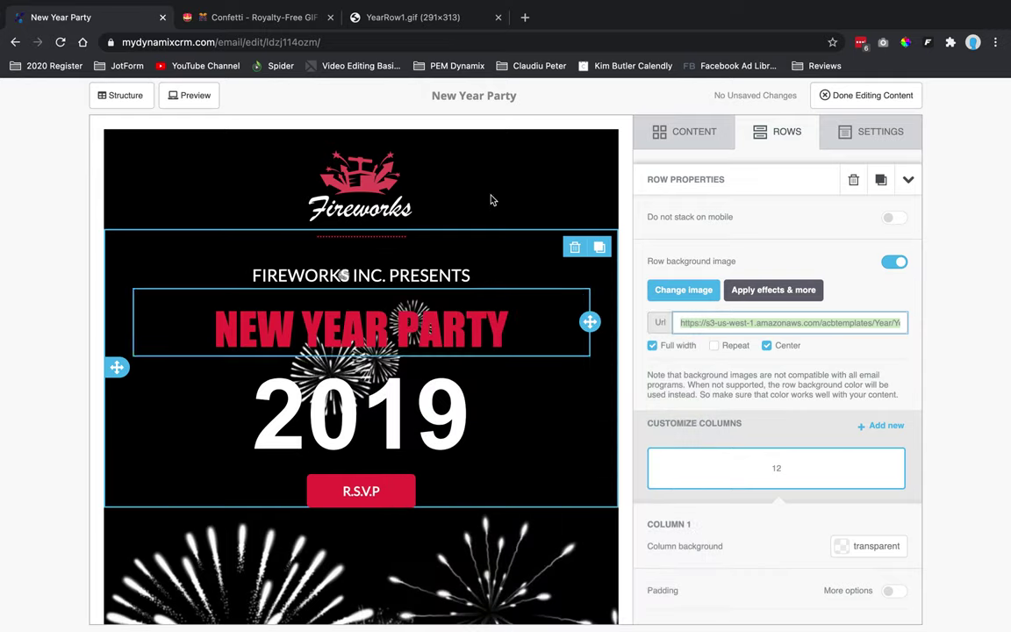
left_click(525, 17)
left_click(519, 44)
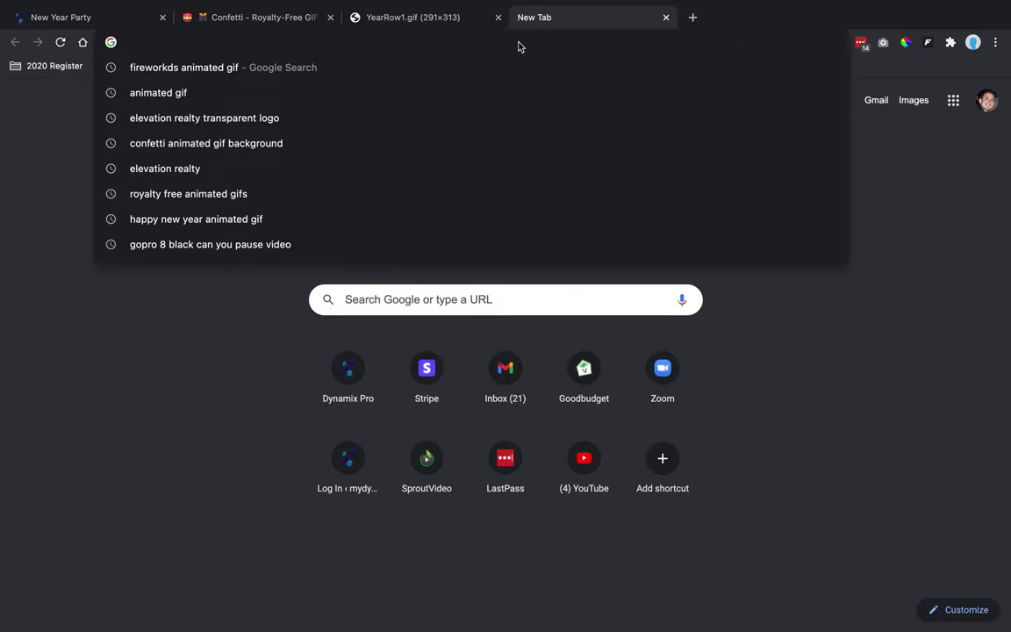
right_click(519, 46)
left_click(539, 124)
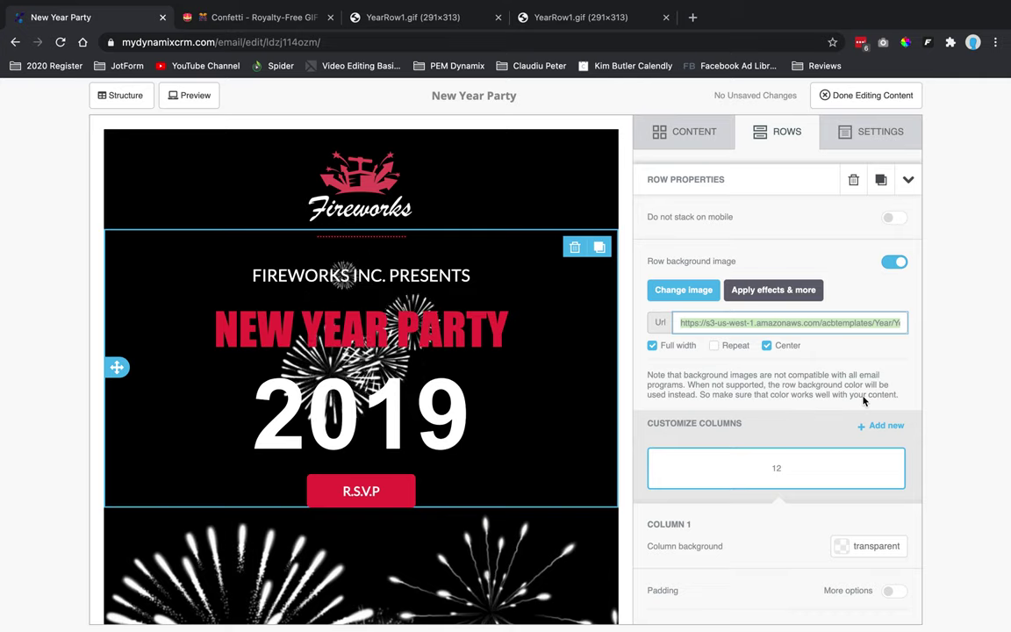
Examine the properties of the row with the background image, its text blocks, and the template's general settings.
scroll(843, 369, "up", 2)
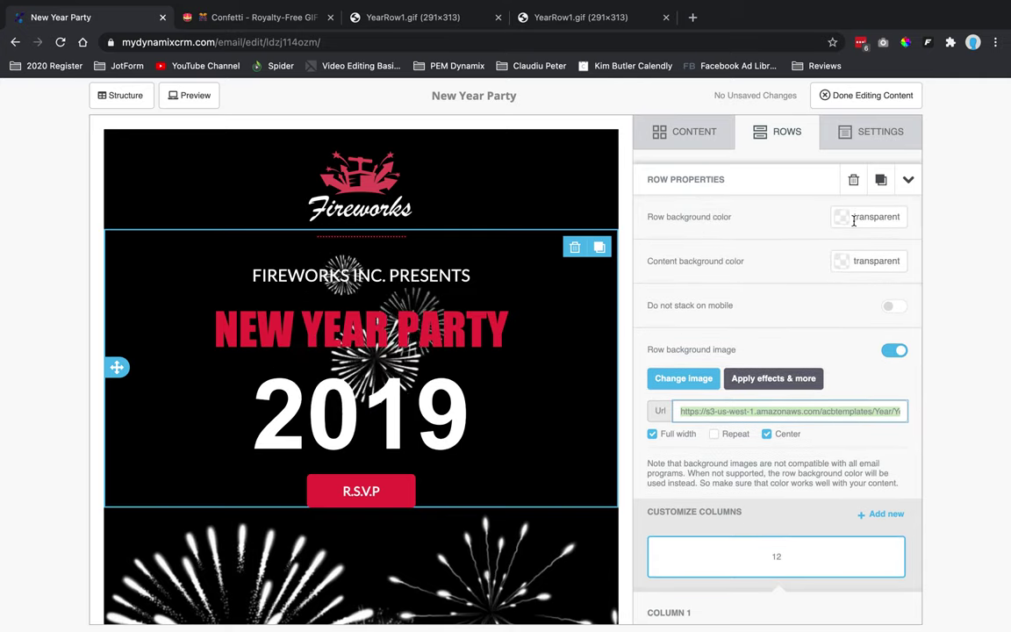
scroll(715, 276, "down", 5)
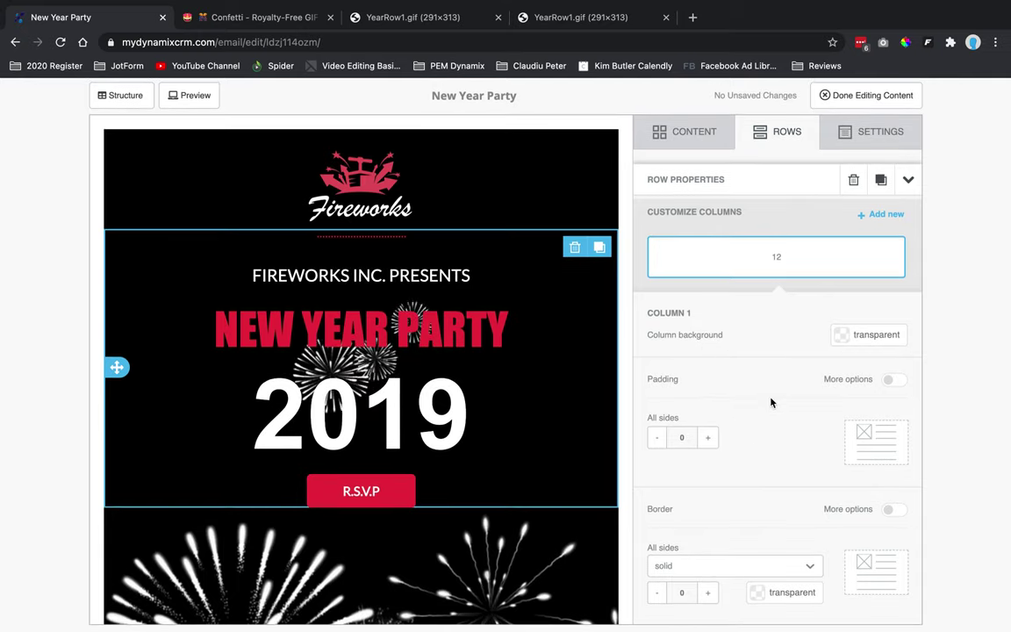
scroll(771, 402, "up", 5)
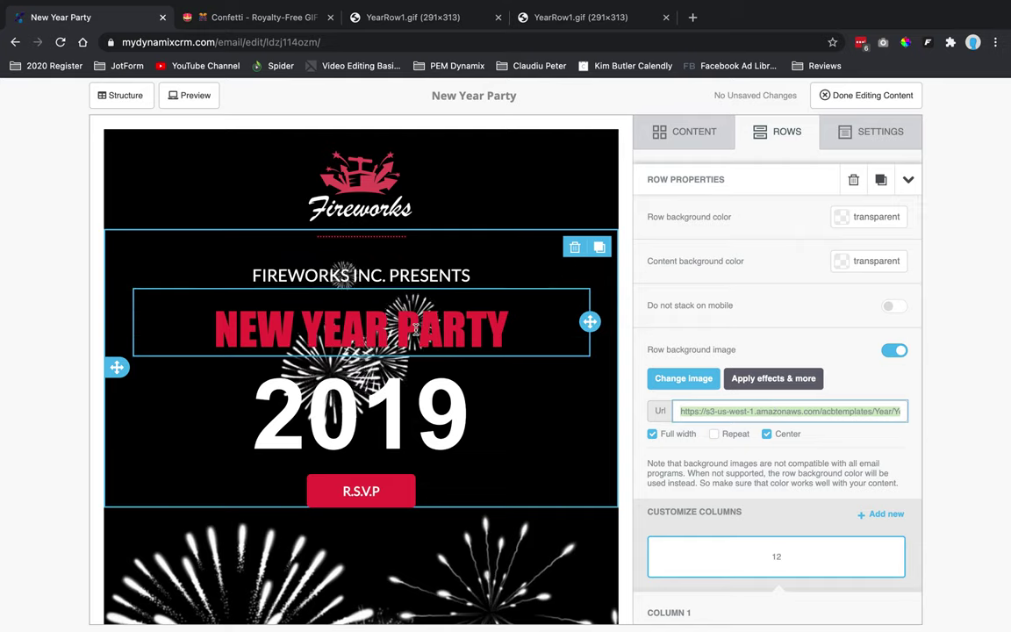
left_click(416, 328)
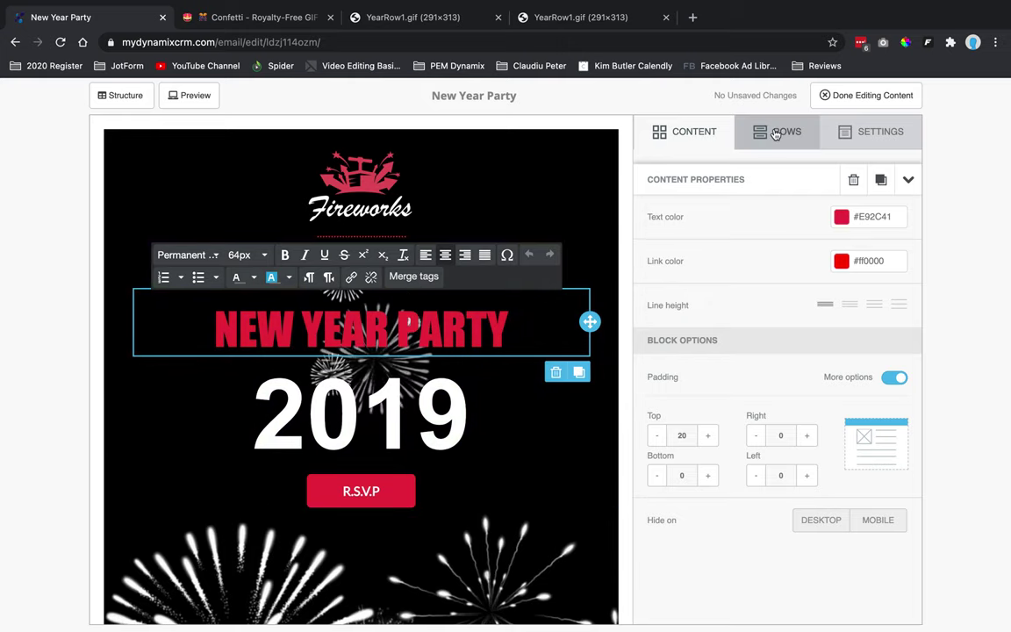
left_click(550, 238)
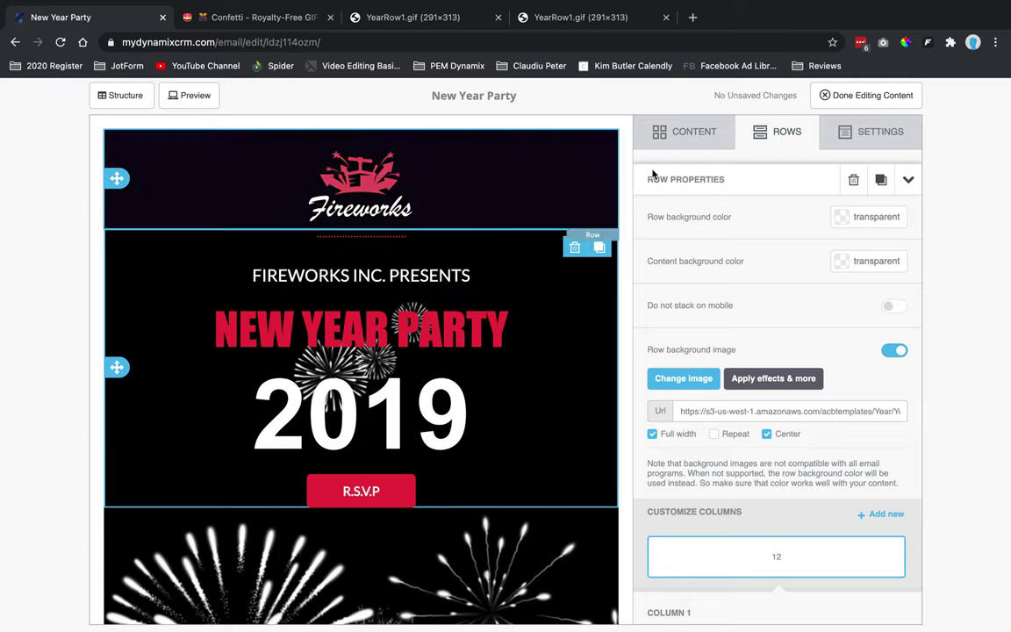
left_click(444, 277)
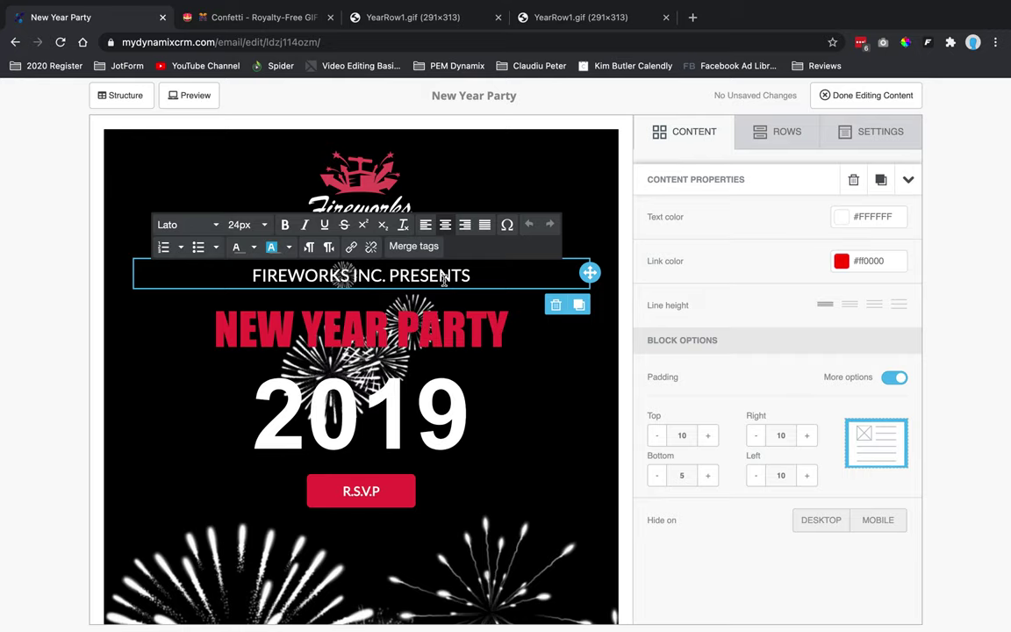
left_click(878, 133)
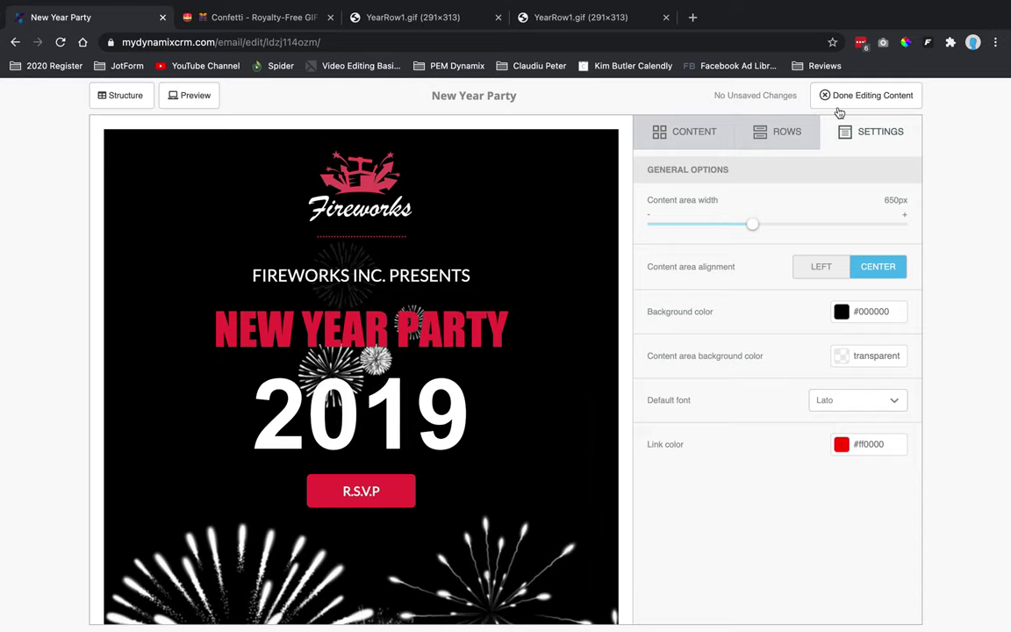
Exit the New Year Party template without making changes and go to the list of email templates.
left_click(874, 98)
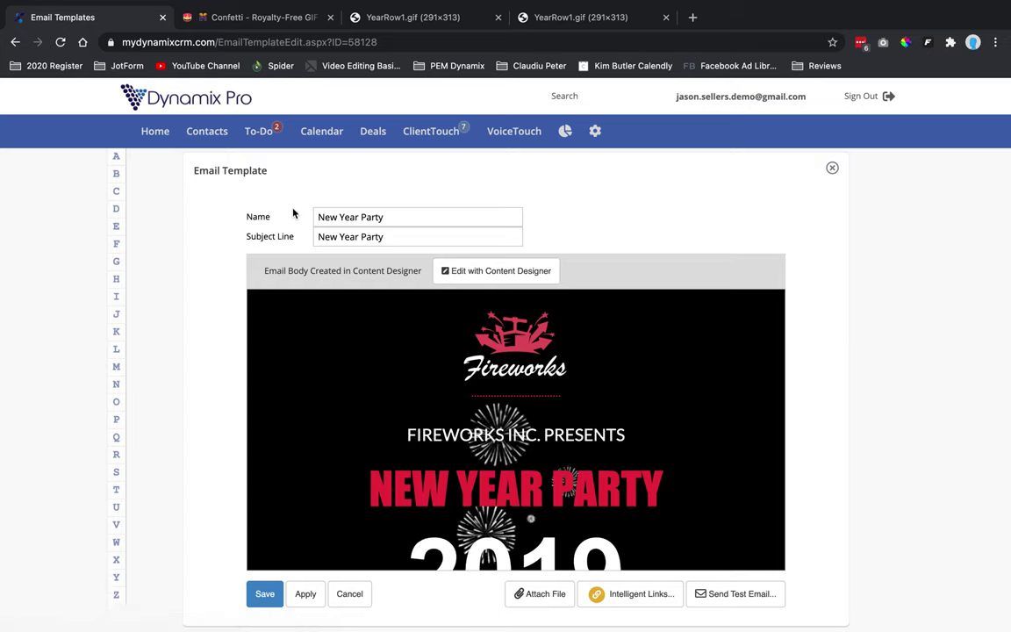
left_click(350, 597)
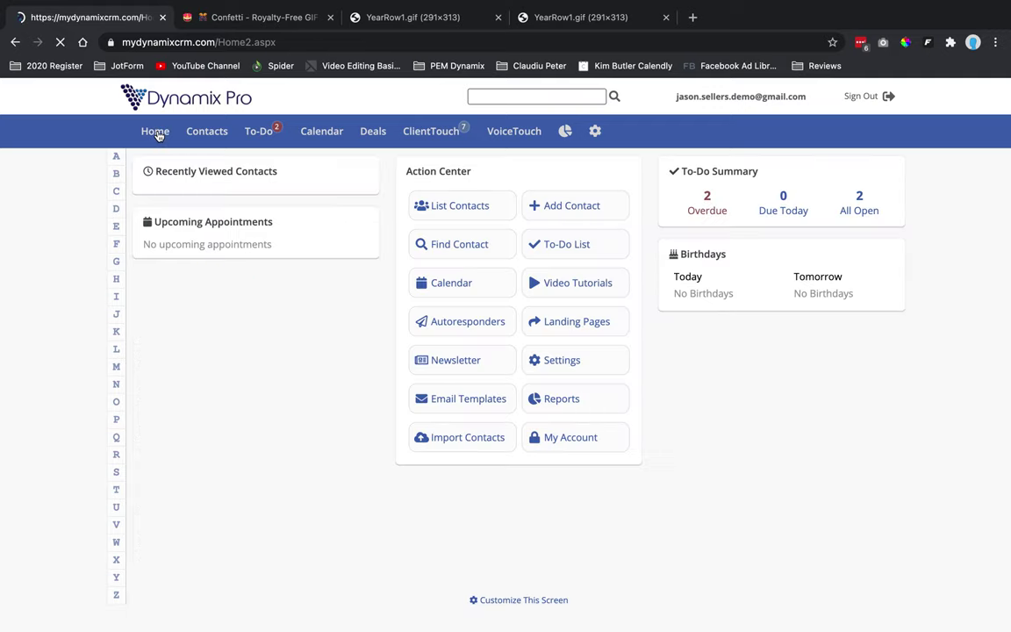
mouse_move(472, 400)
left_mouse_down()
mouse_move(503, 371)
mouse_move(436, 388)
mouse_move(478, 388)
mouse_move(467, 397)
left_mouse_up()
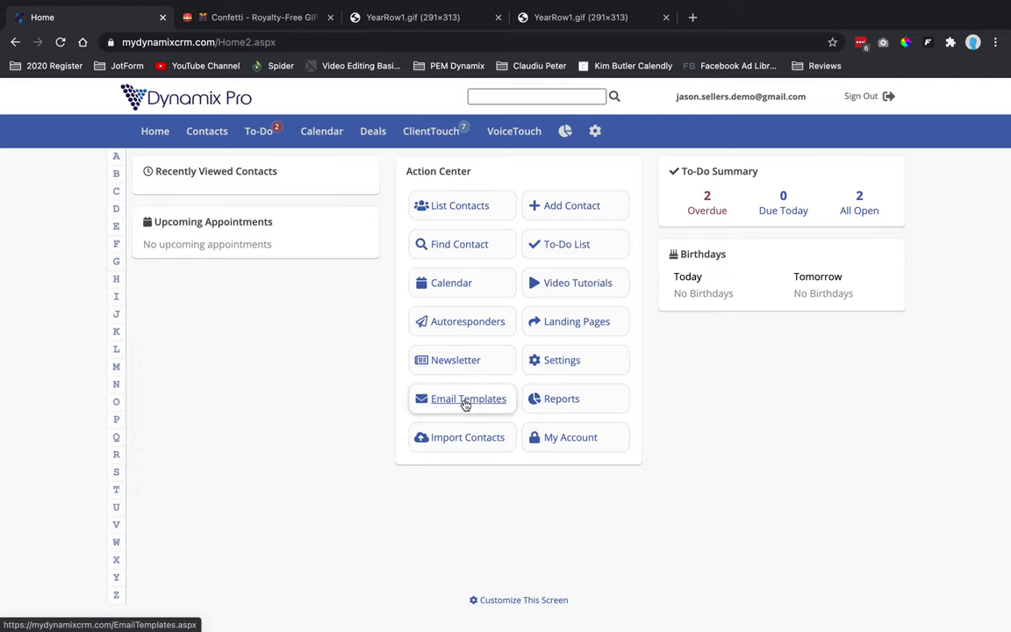
left_click(466, 404)
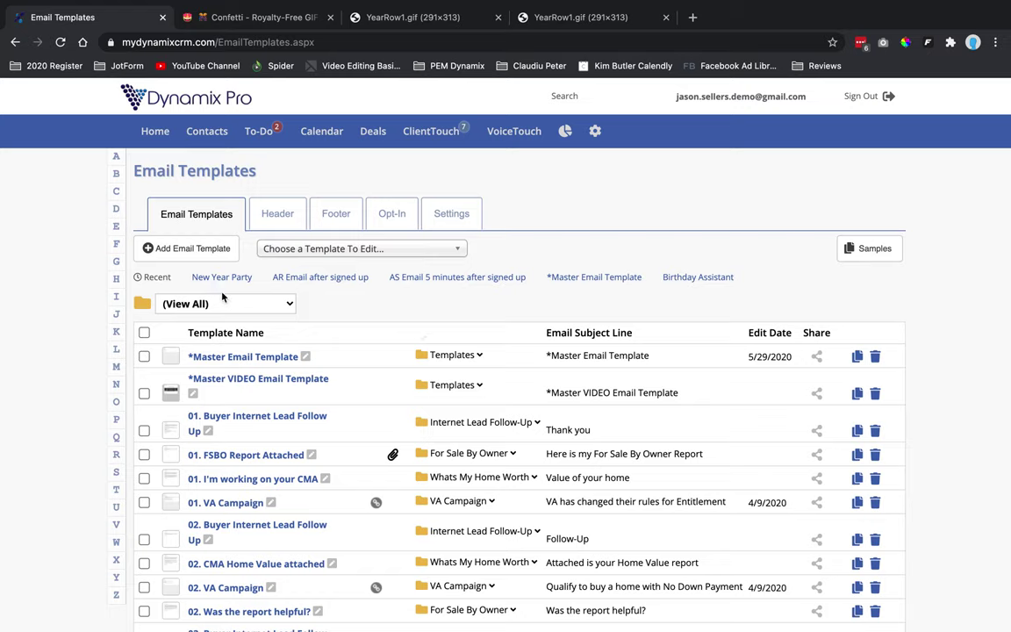
Create a blank email template in the Advanced Editor named "Animated Gif Example", not in a folder.
left_click(184, 250)
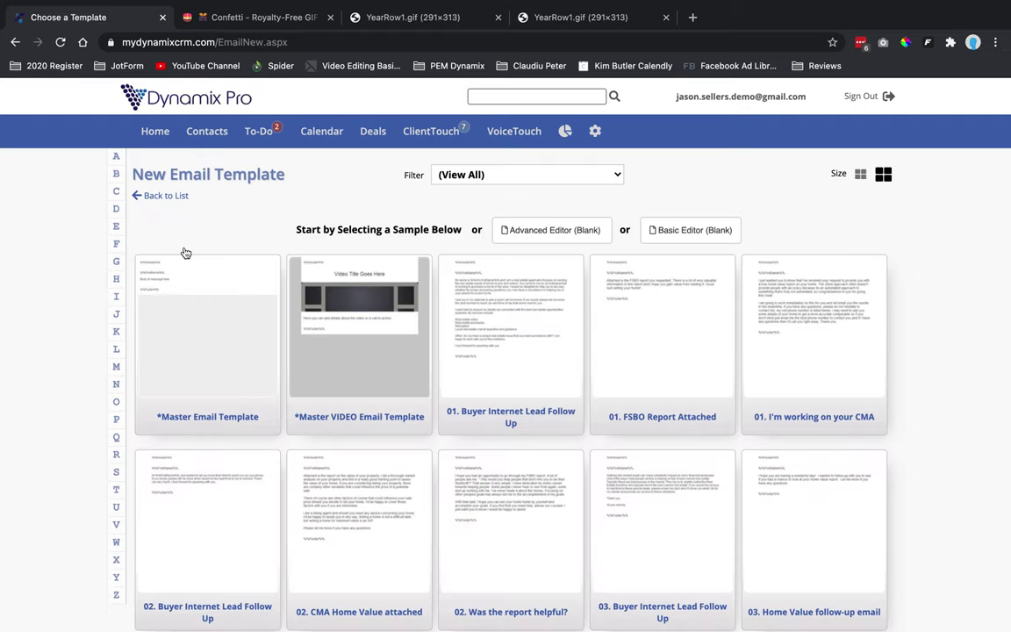
left_click(567, 231)
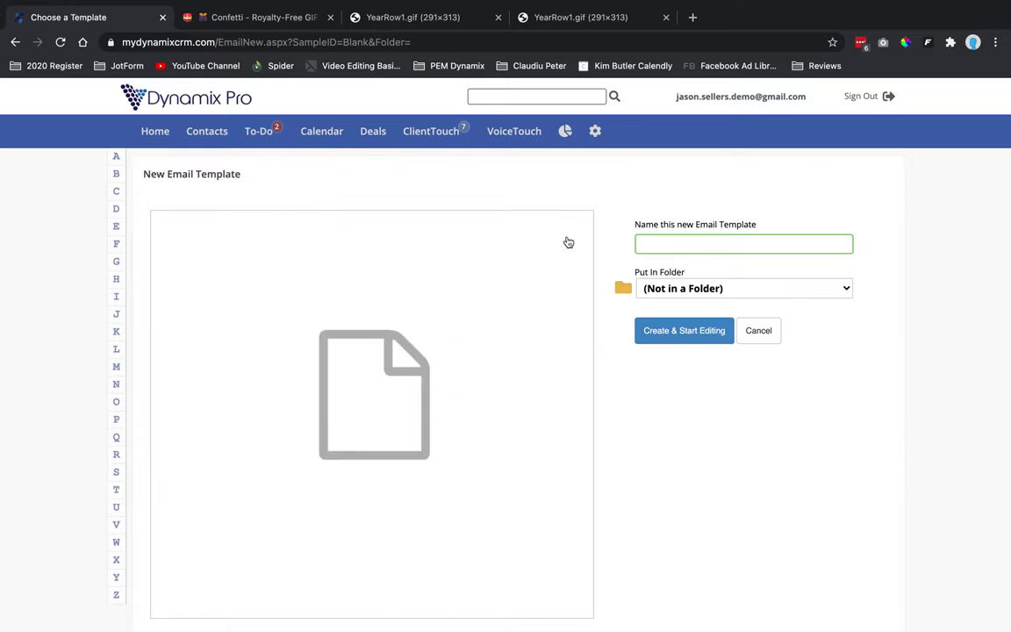
left_click(664, 245)
type("Animated Gif Example")
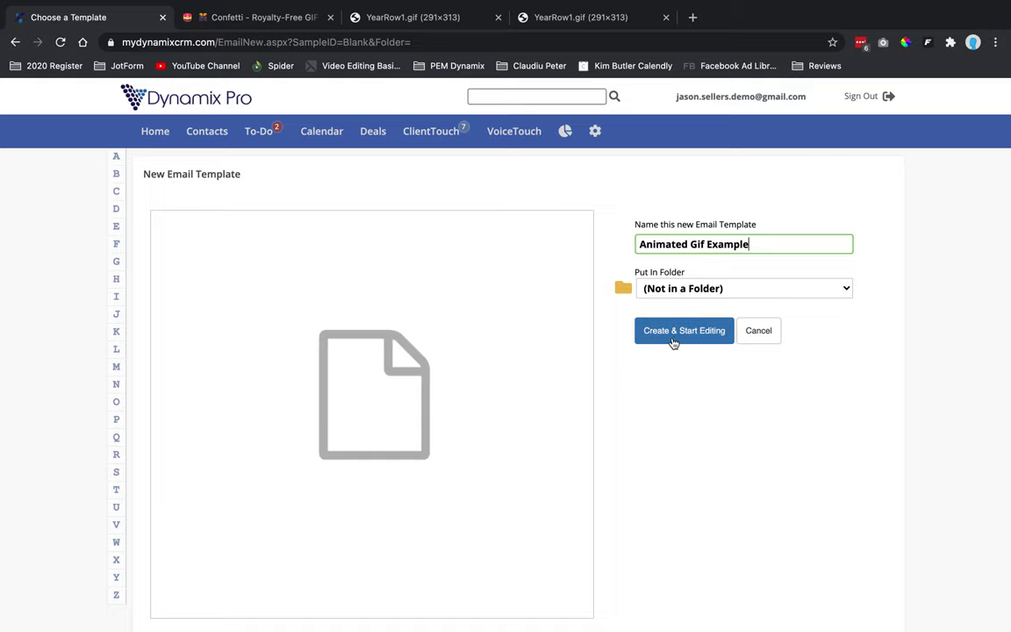
left_click(676, 338)
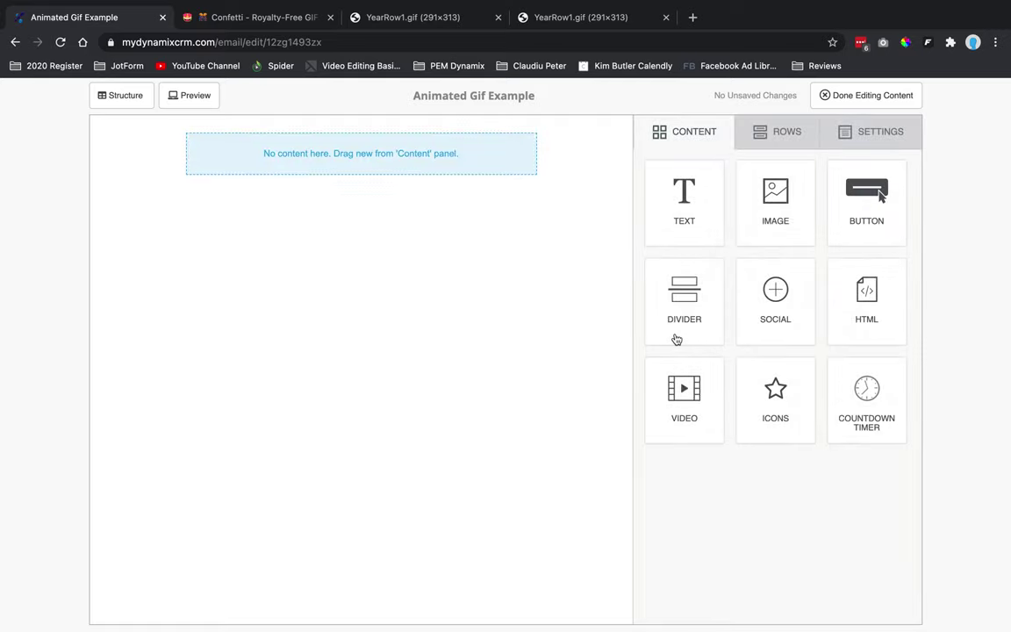
Set the template's general background color to black (#000000).
left_click(888, 137)
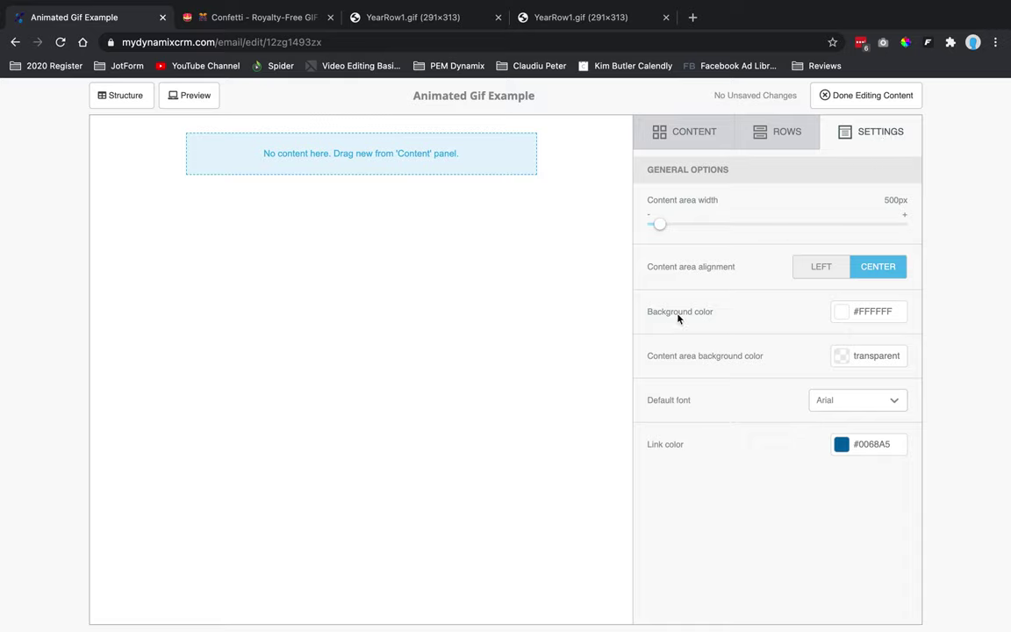
left_click(843, 314)
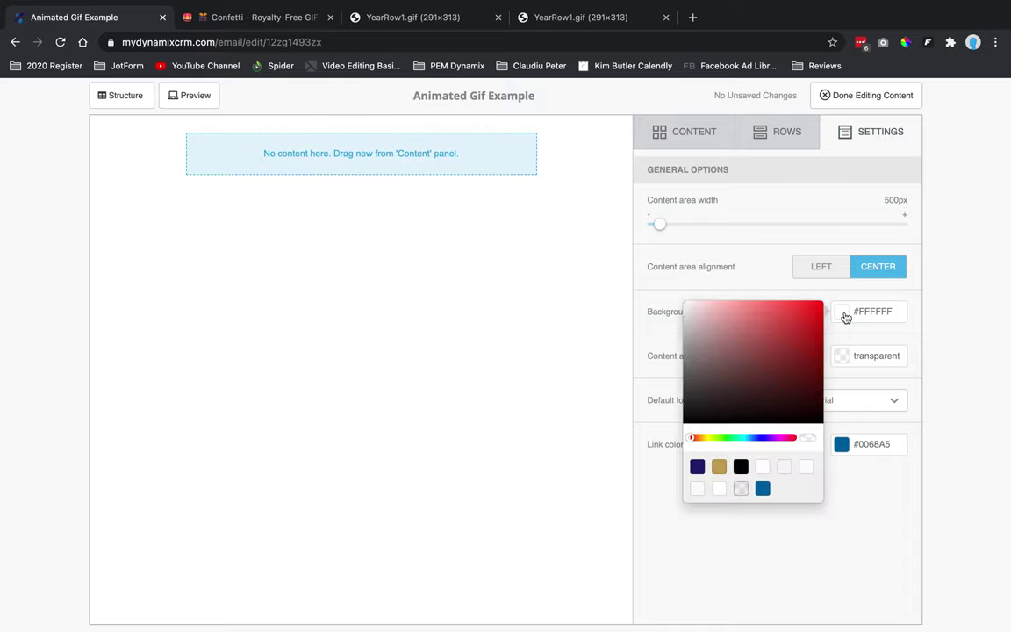
left_click(742, 469)
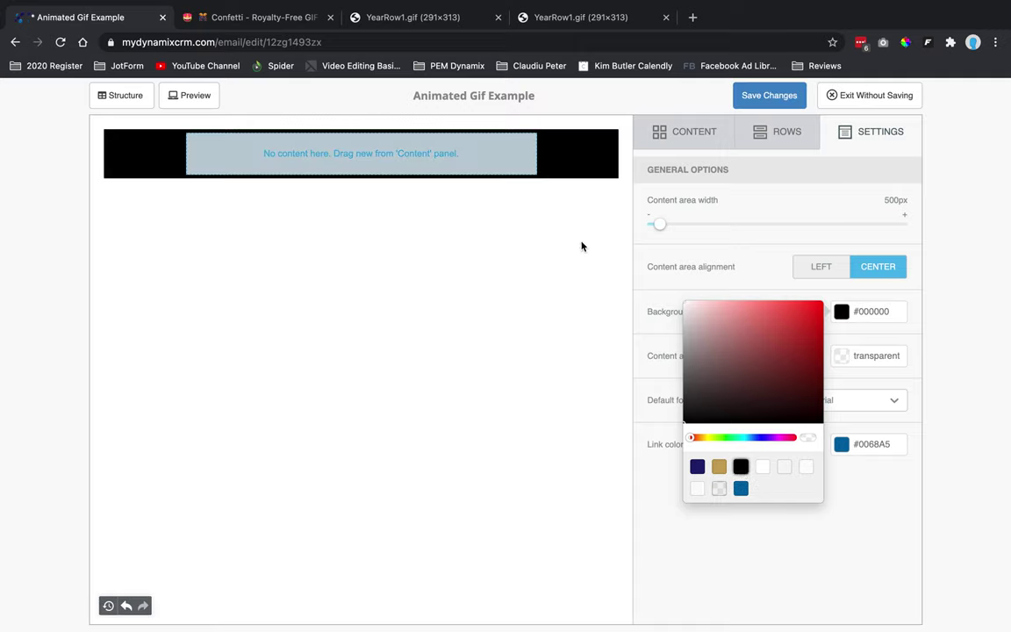
Add a text block to the empty black row and replace its placeholder with "Happy New Year".
left_click(691, 143)
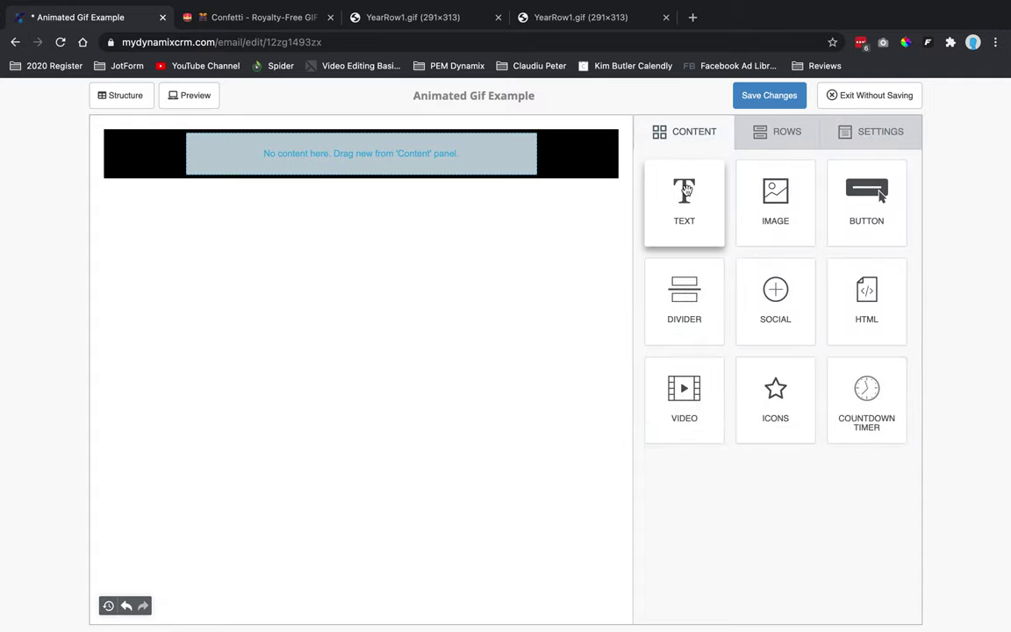
mouse_move(685, 197)
left_mouse_down()
mouse_move(556, 219)
mouse_move(385, 154)
left_mouse_up()
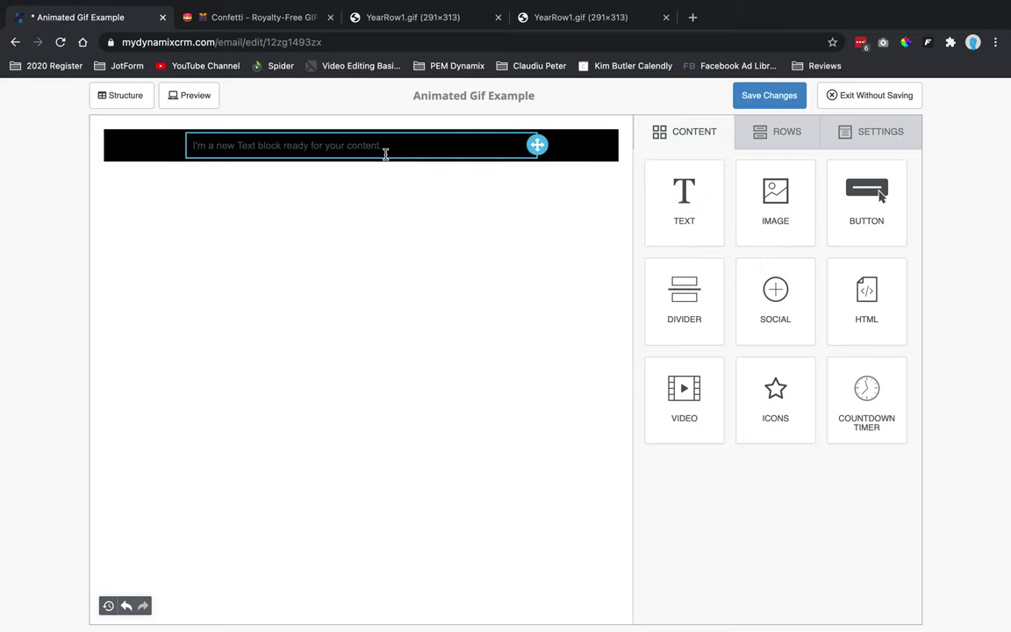
triple_click(373, 146)
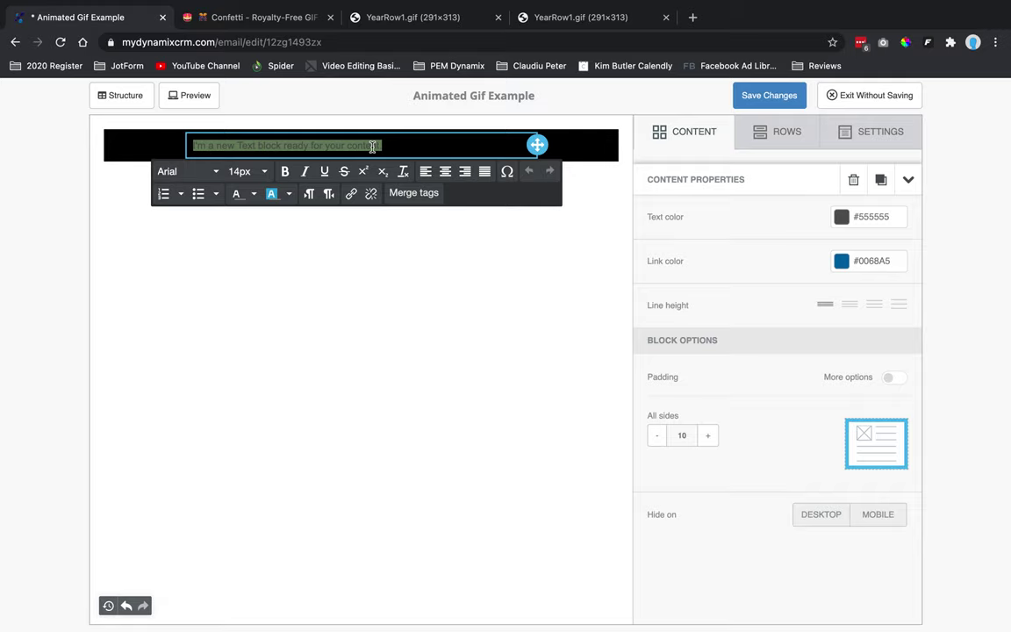
type("Happy New Year!")
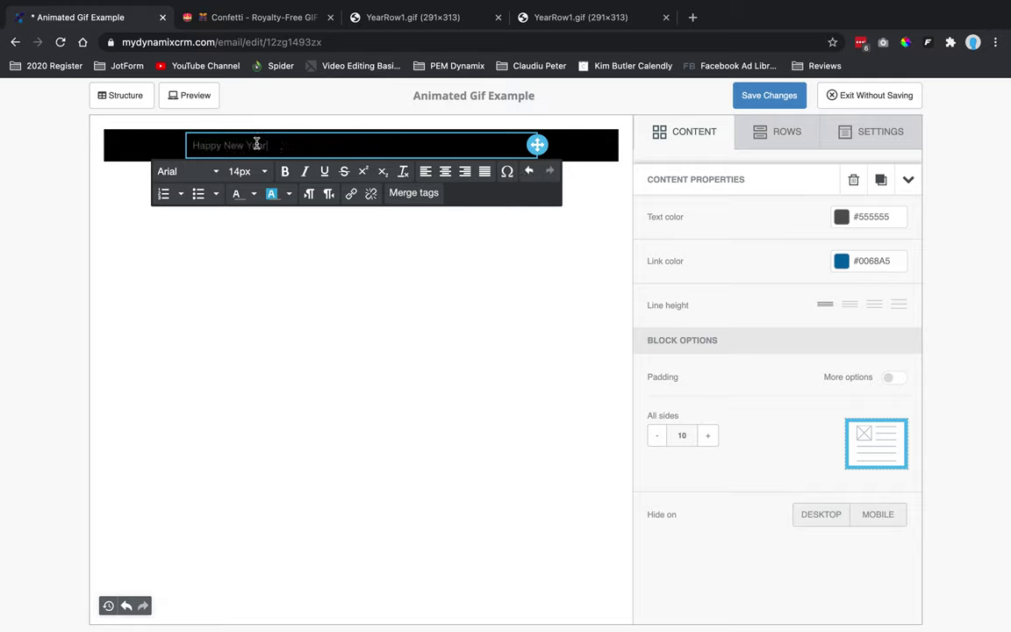
Set the color of the "Happy New Year" text to red (#ff0000), both for the block and for the selected text.
triple_click(256, 143)
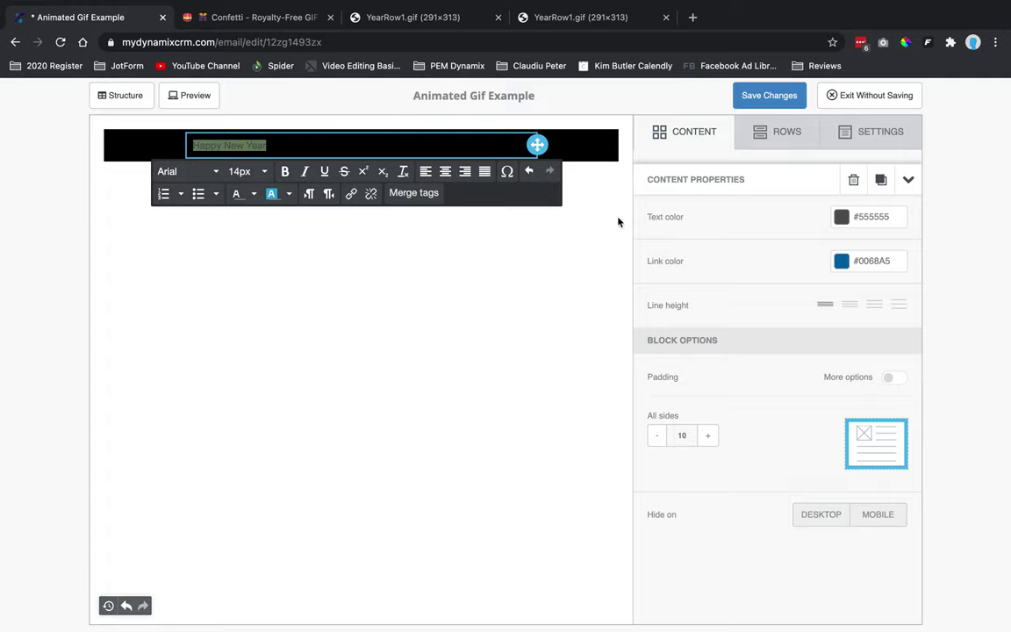
left_click(842, 219)
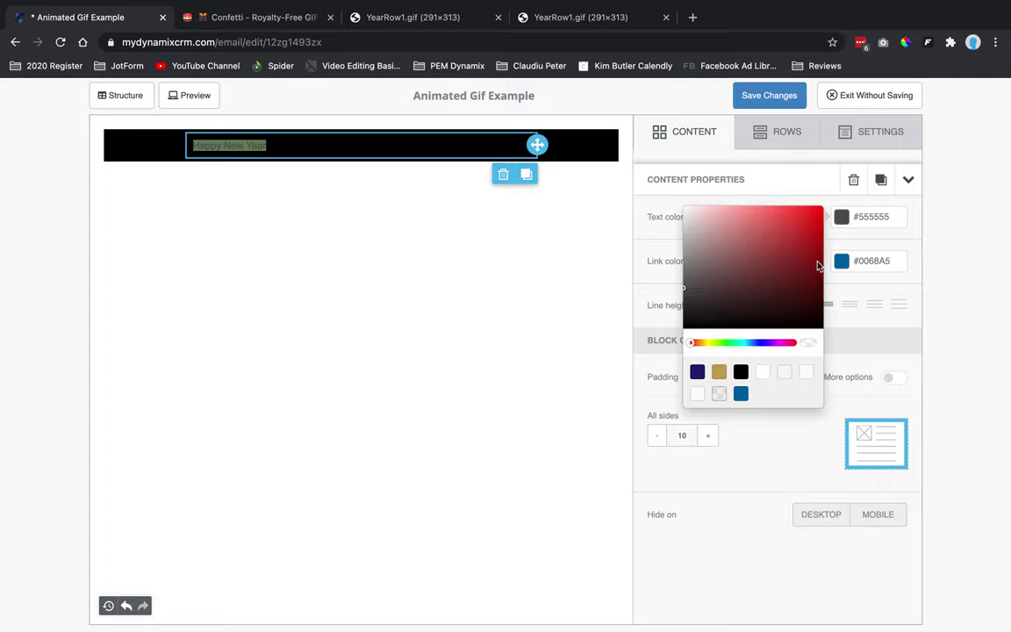
mouse_move(685, 294)
left_mouse_down()
mouse_move(719, 284)
mouse_move(829, 204)
left_mouse_up()
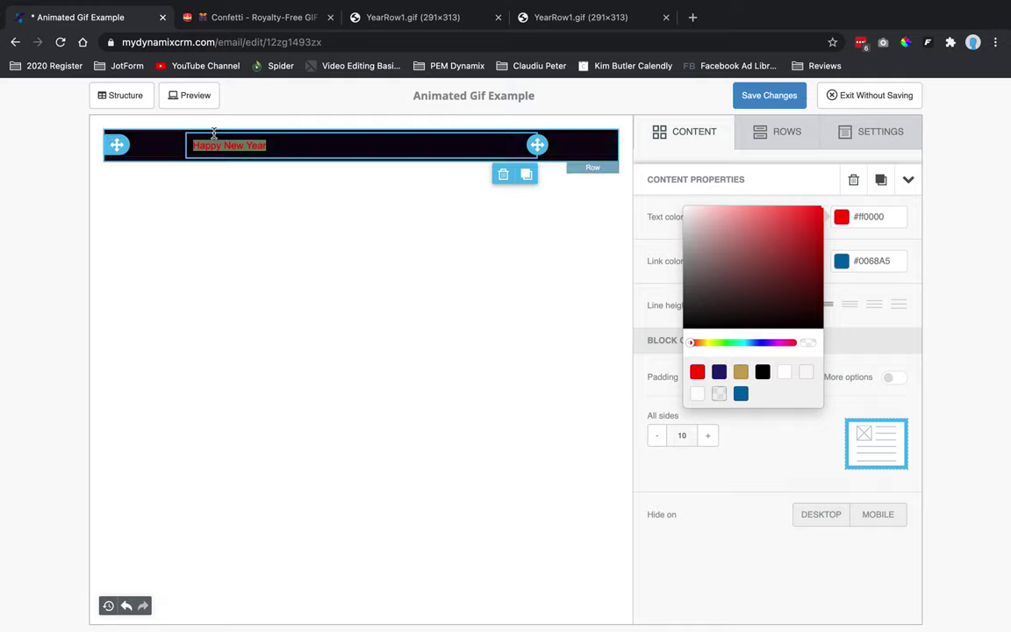
left_click(796, 188)
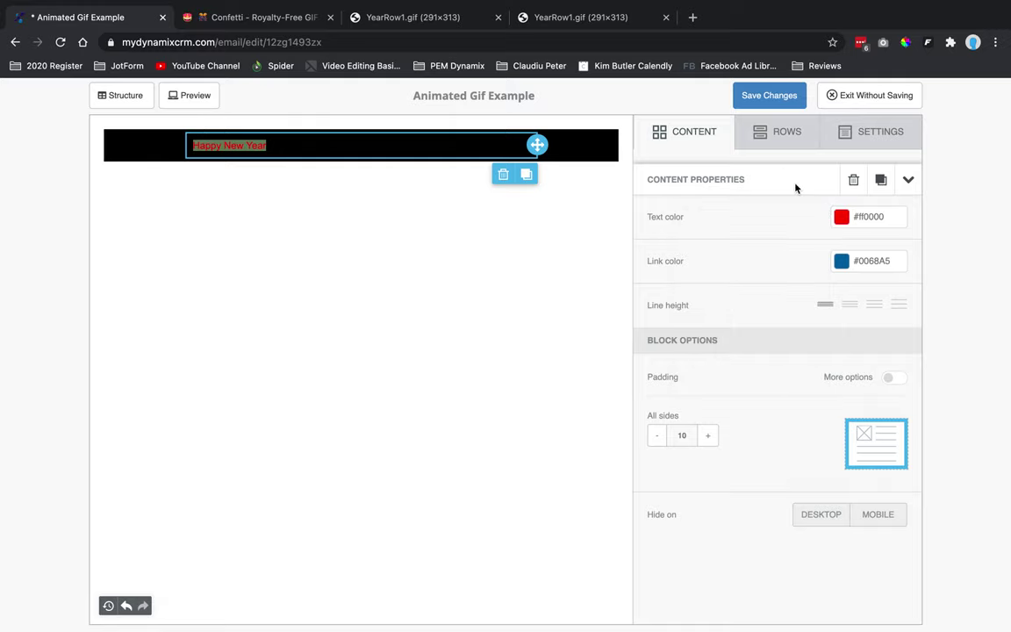
left_click(261, 144)
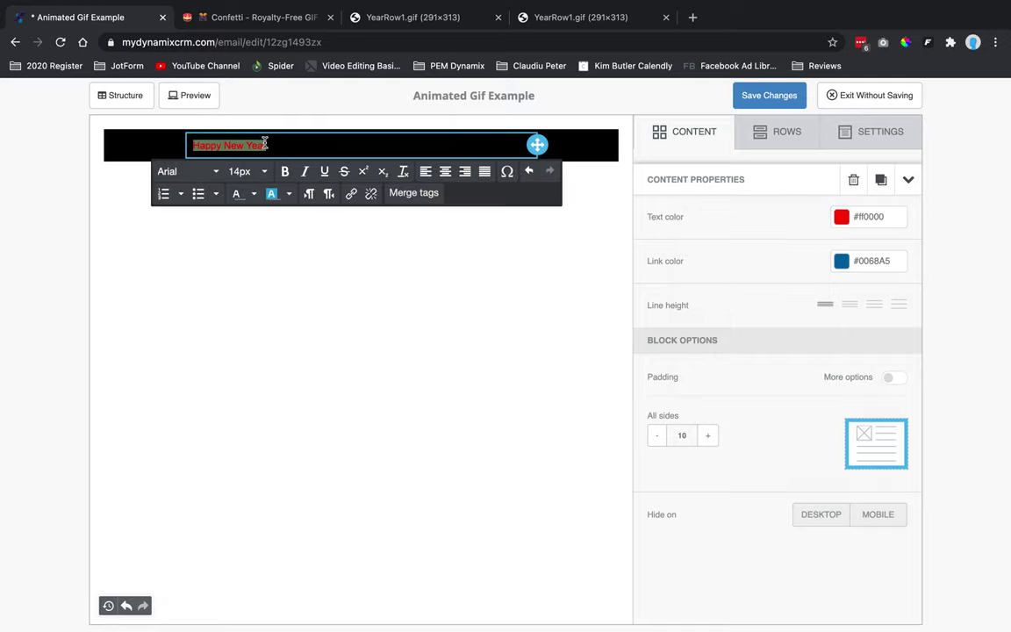
left_click(236, 193)
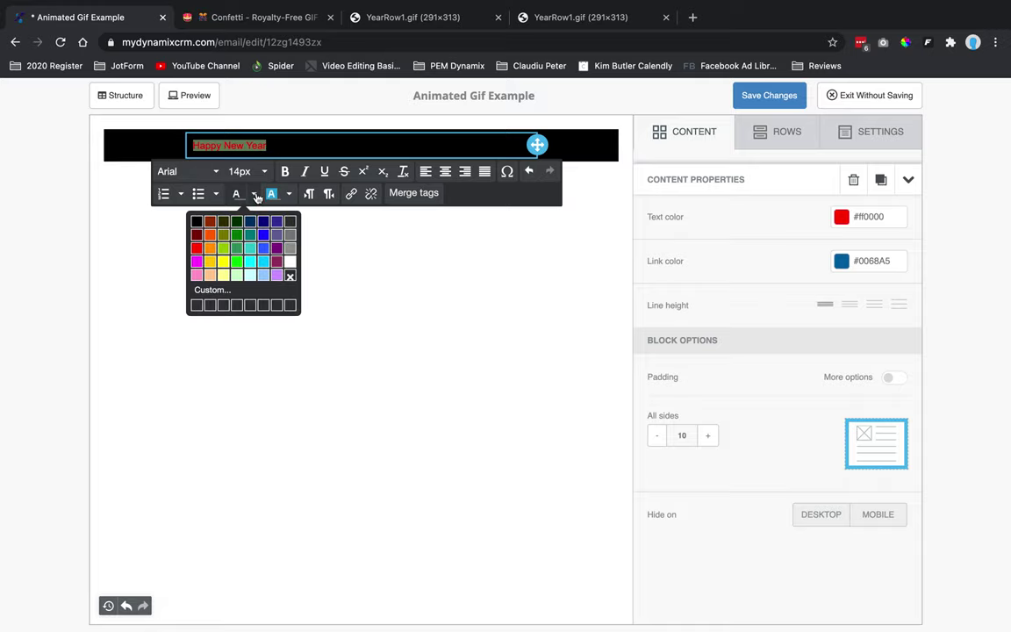
left_click(198, 252)
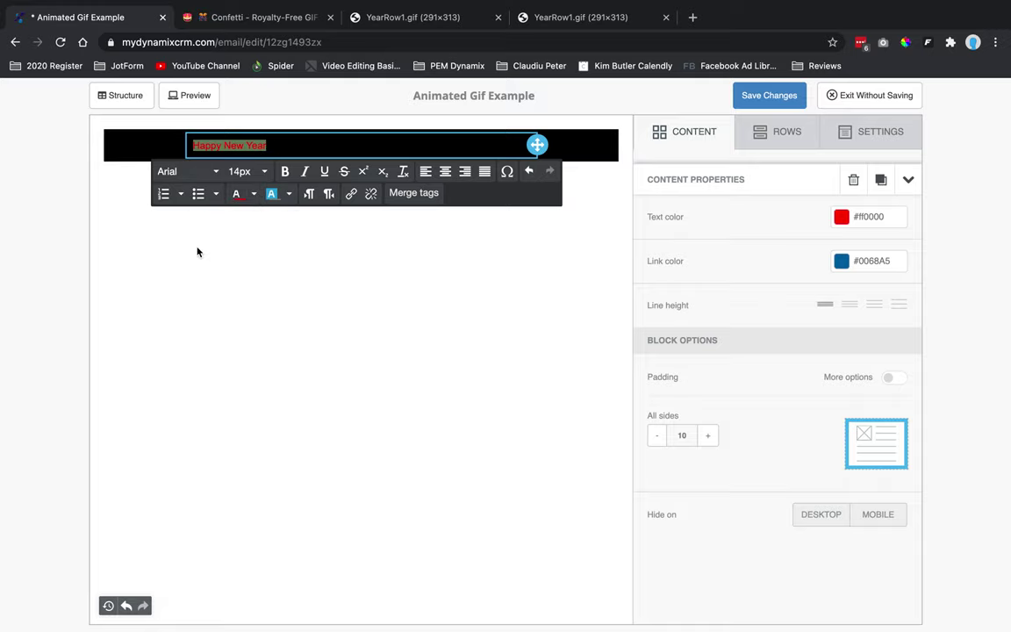
Enlarge the "Happy New Year" text to a font size of 50px.
left_click(266, 174)
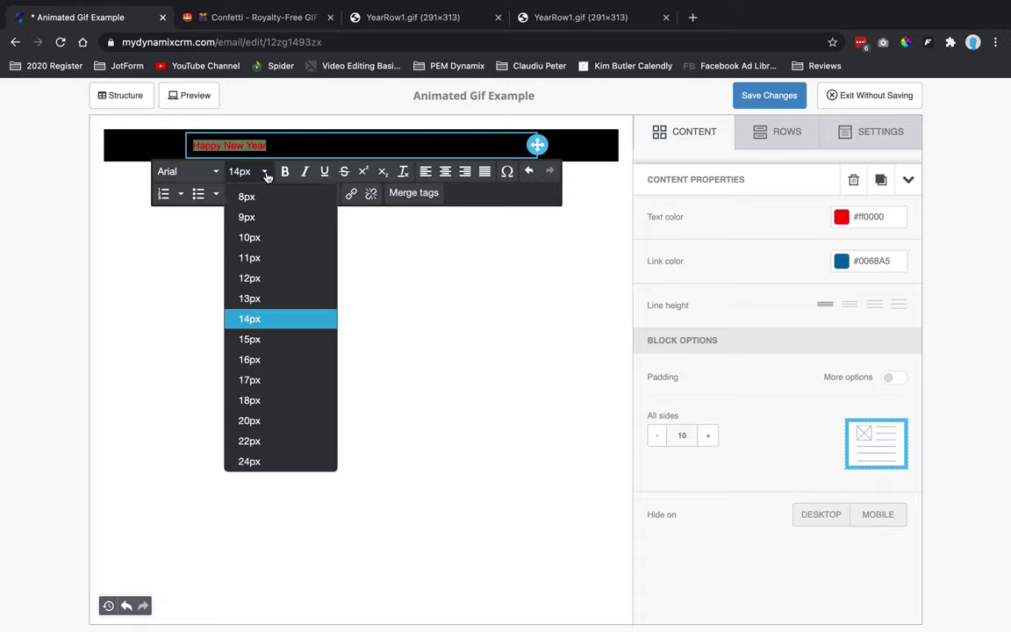
scroll(268, 332, "down", 5)
scroll(268, 332, "down", 1)
left_click(263, 385)
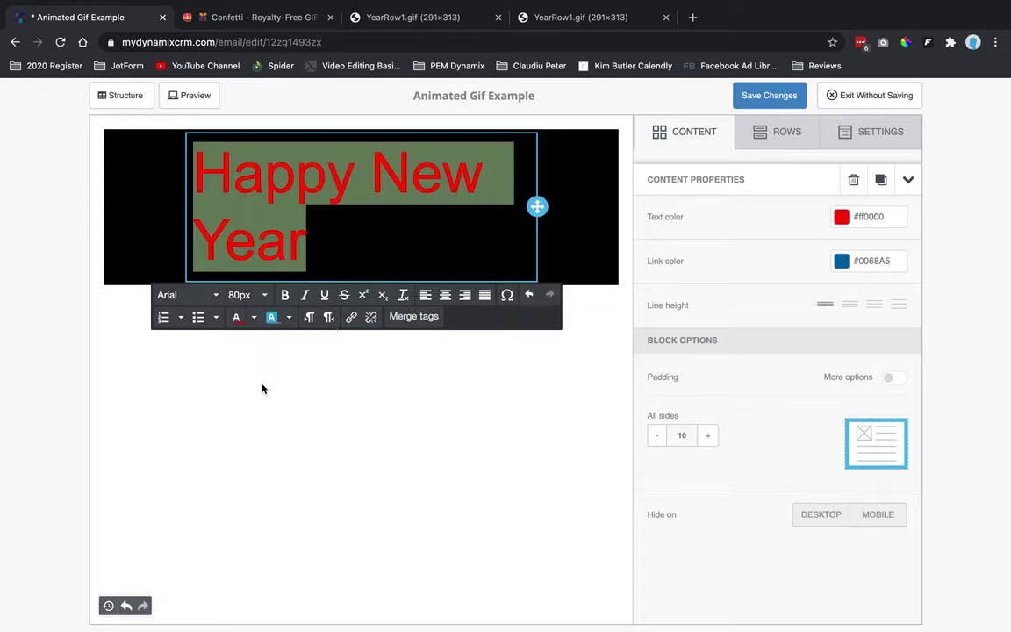
left_click(265, 295)
left_click(270, 426)
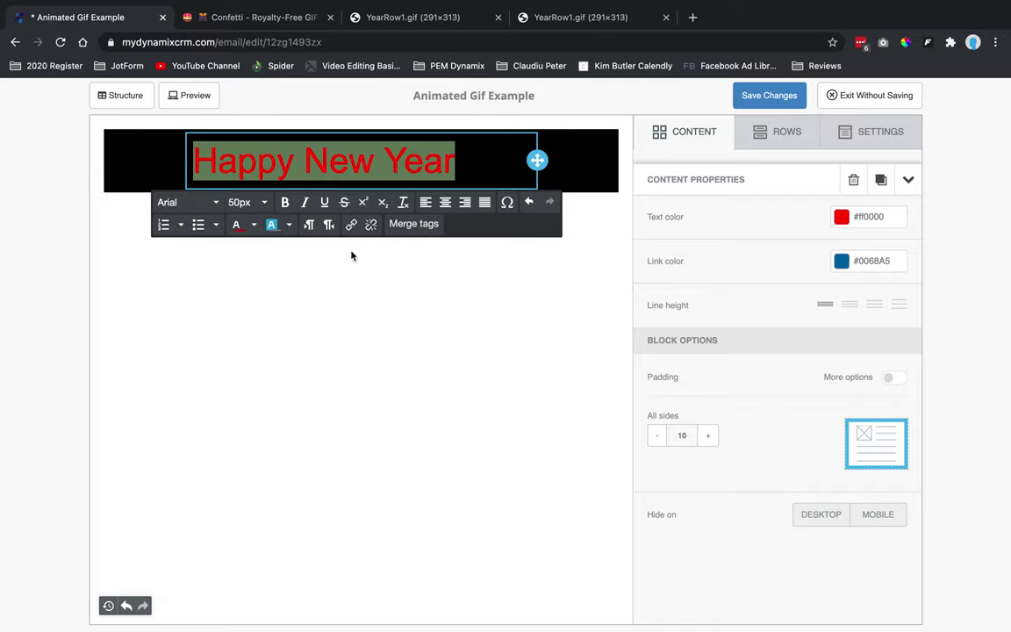
Center the "Happy New Year" heading and make the whole line bold.
left_click(445, 203)
left_click(438, 278)
left_click_drag(538, 159, 501, 158)
left_click(501, 158)
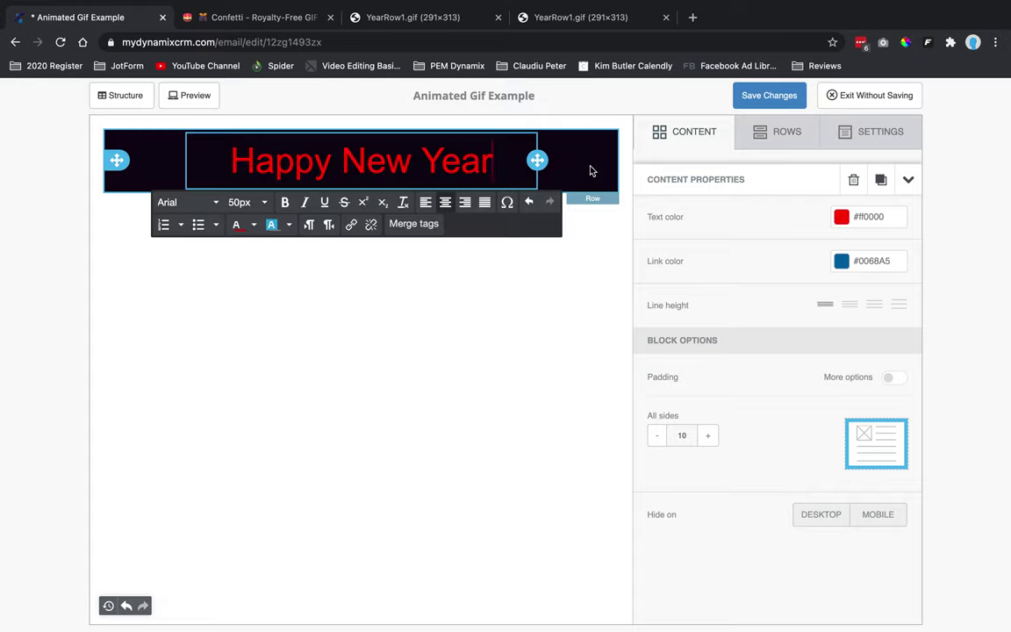
triple_click(334, 143)
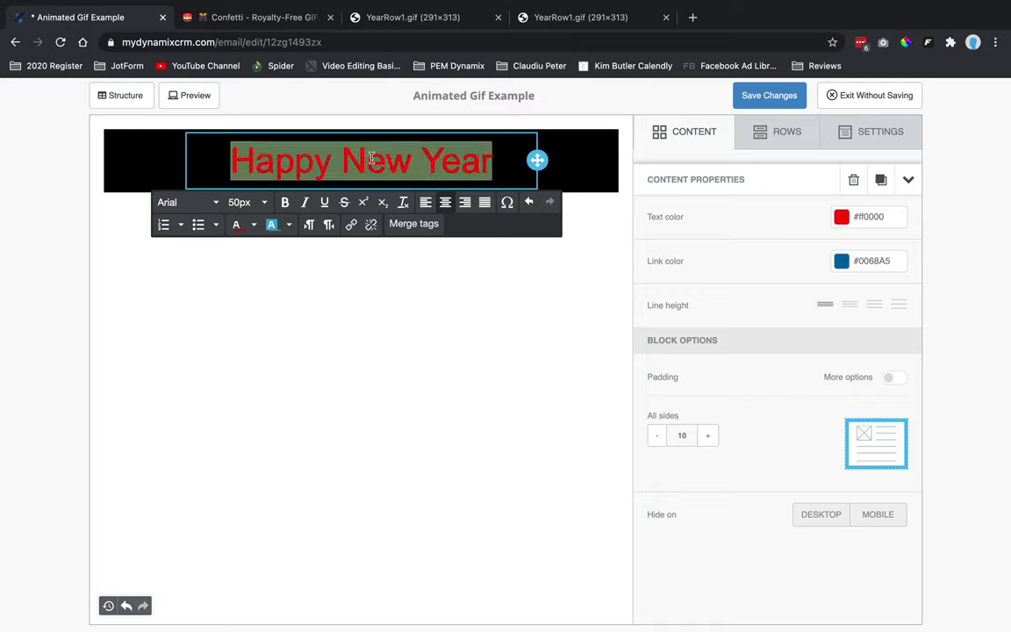
left_click(288, 204)
double_click(387, 153)
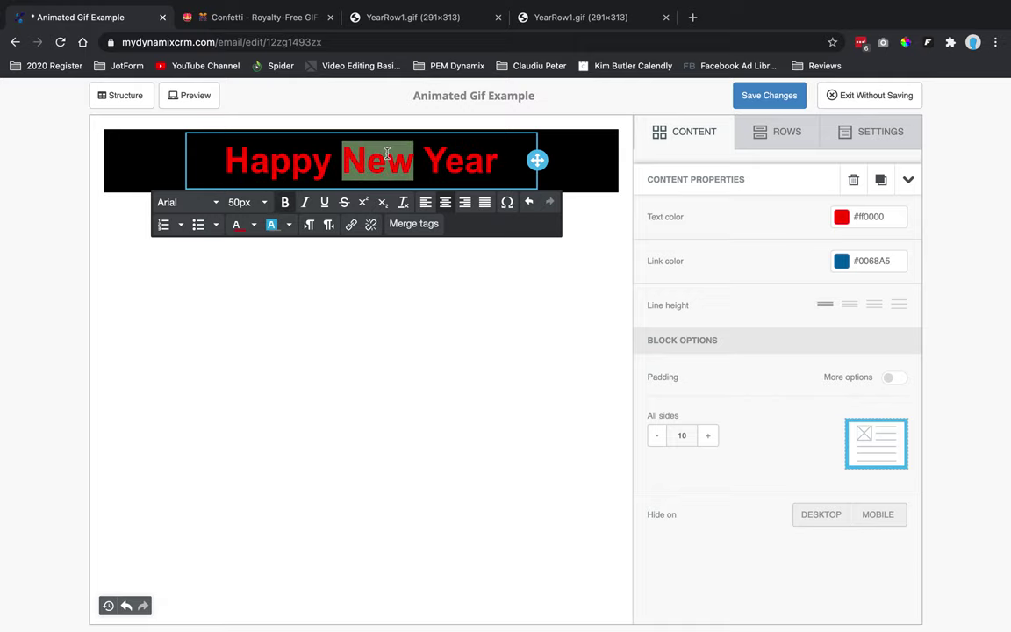
triple_click(386, 153)
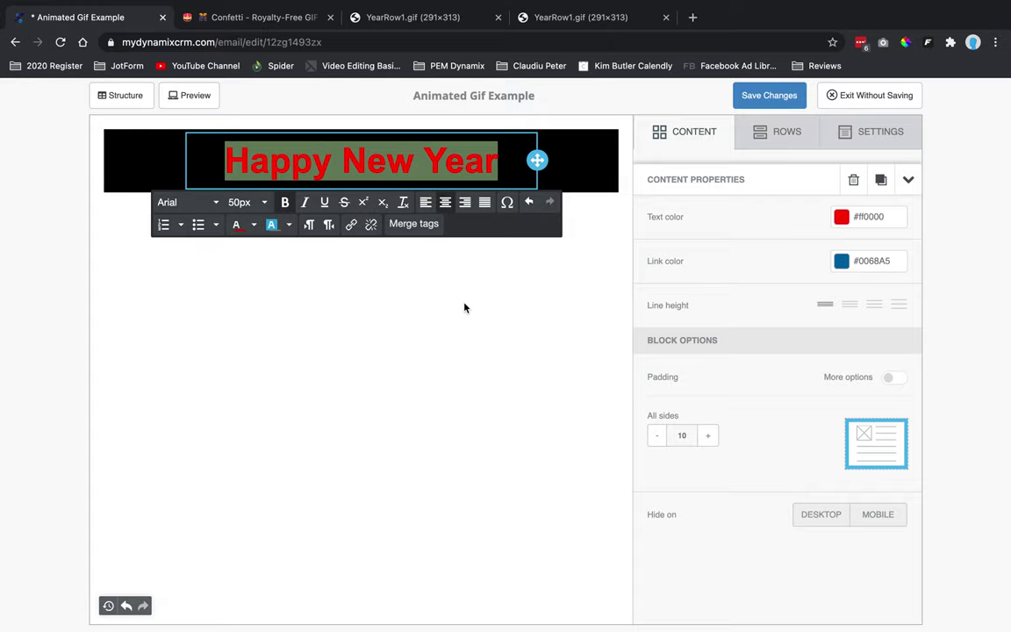
left_click(486, 312)
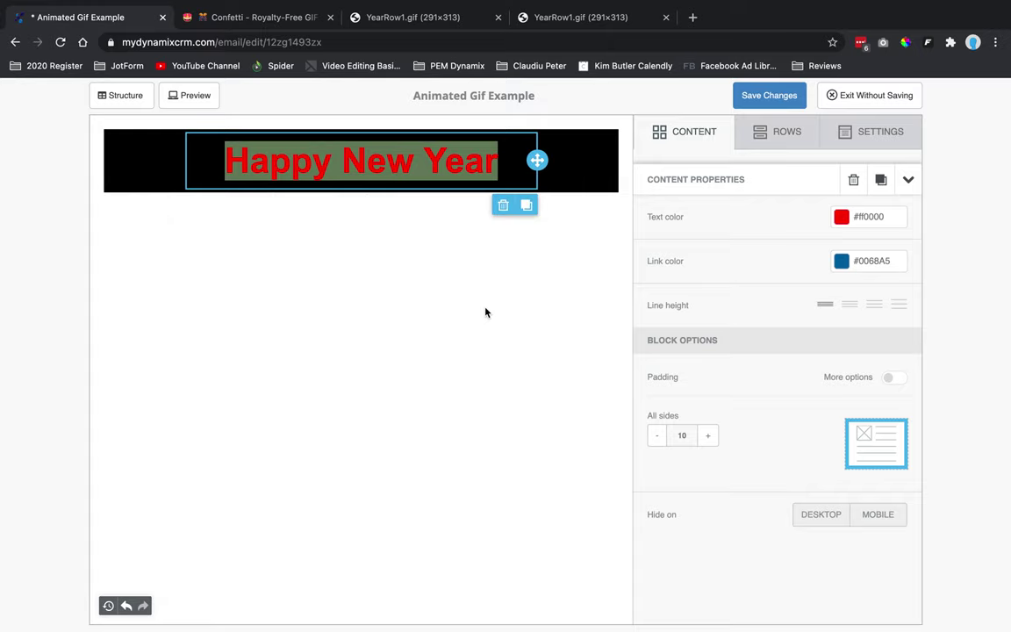
Add an empty single-column row directly below the "Happy New Year" row.
left_click(771, 136)
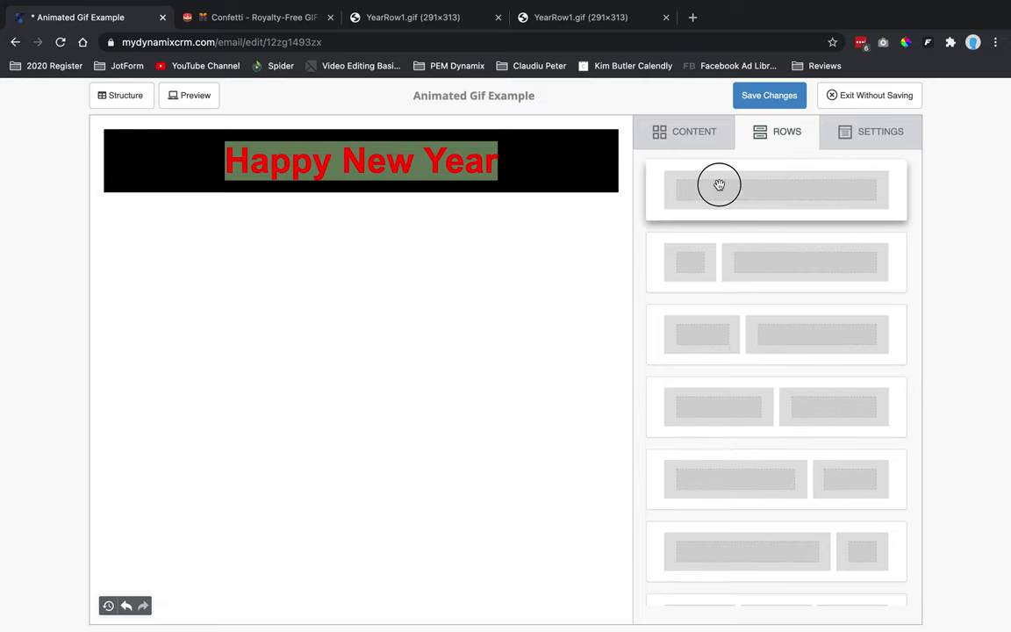
left_click_drag(719, 185, 398, 187)
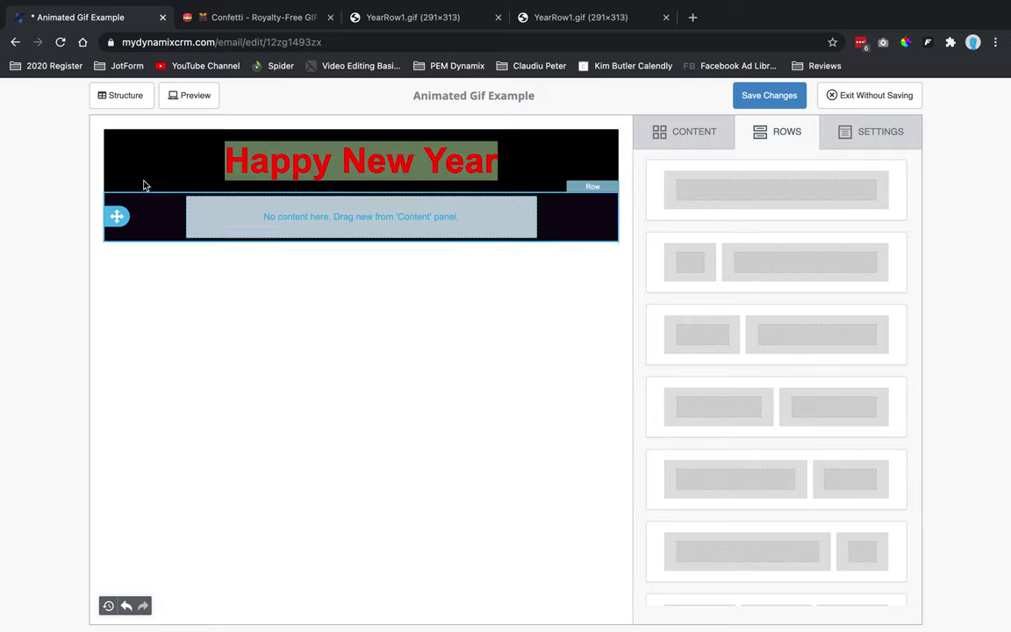
left_click(846, 142)
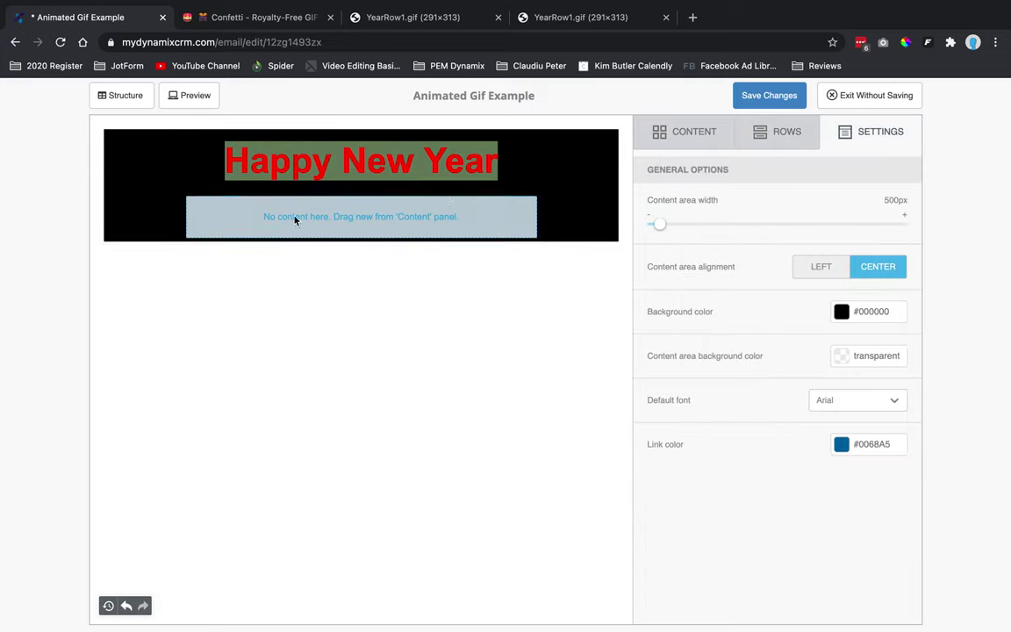
left_click(794, 138)
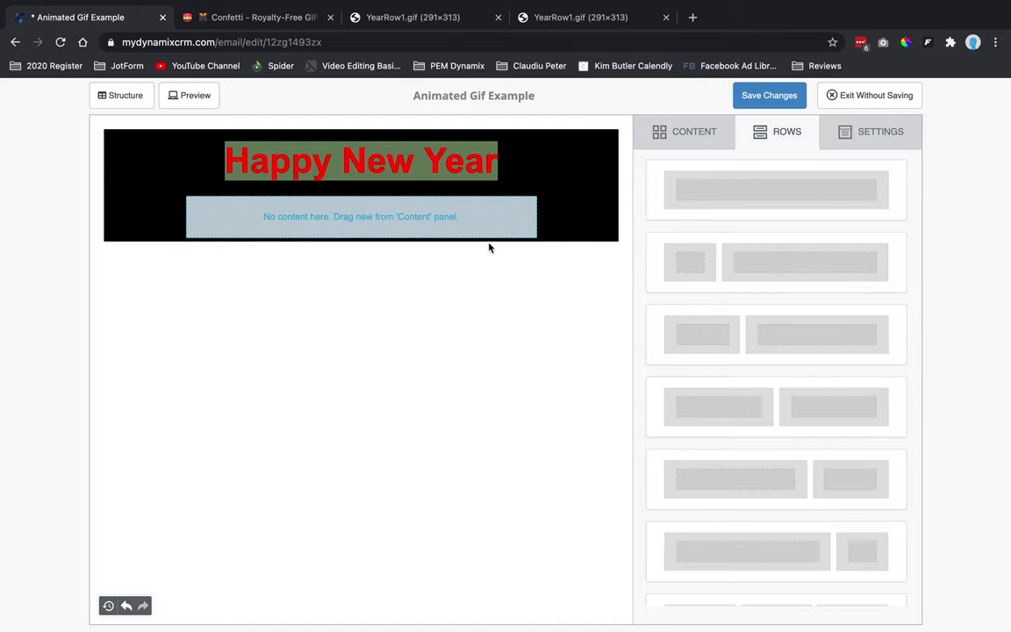
View the YearRow1.gif fireworks image for reference and enable a row background image on the new empty row.
left_click(148, 223)
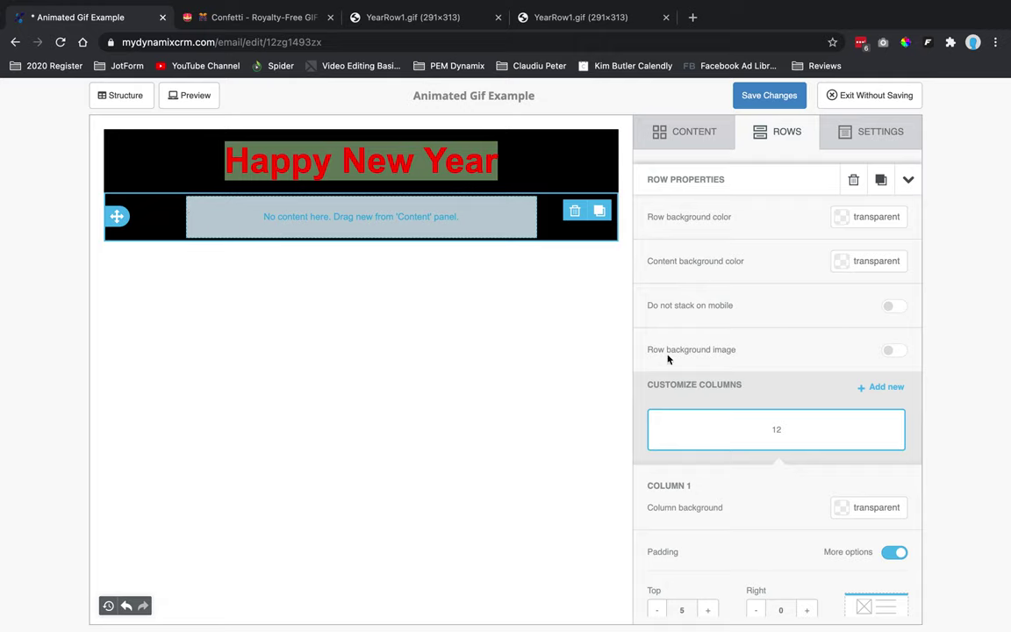
left_click(450, 25)
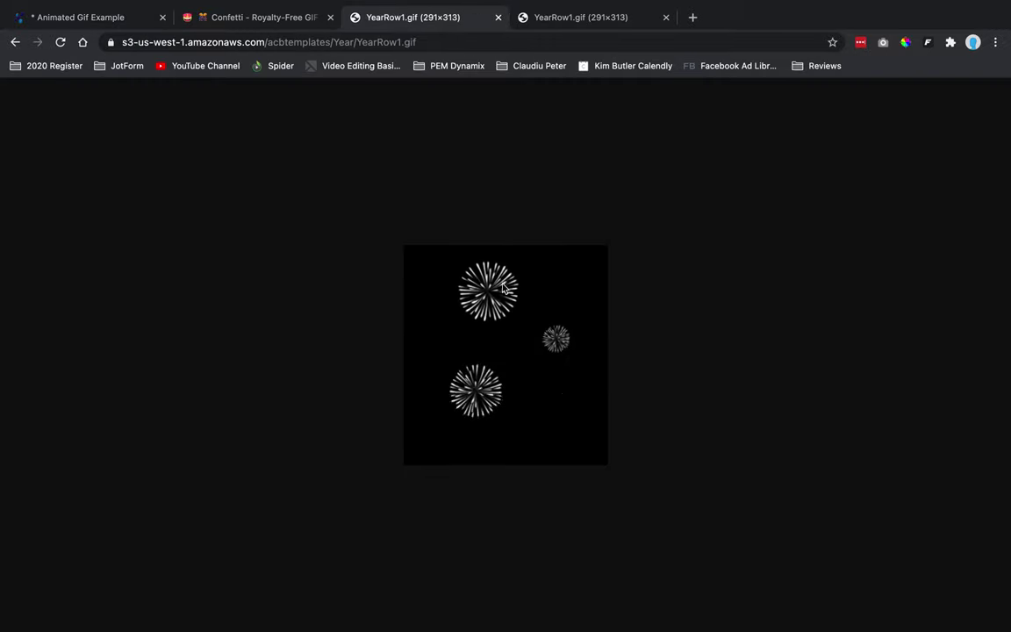
left_click(114, 17)
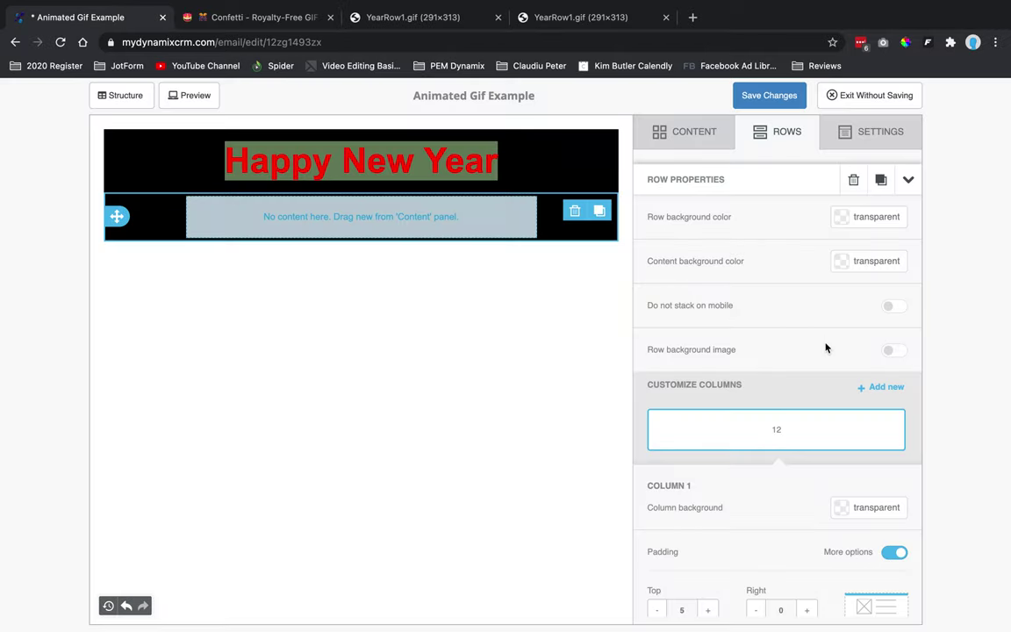
left_click(894, 352)
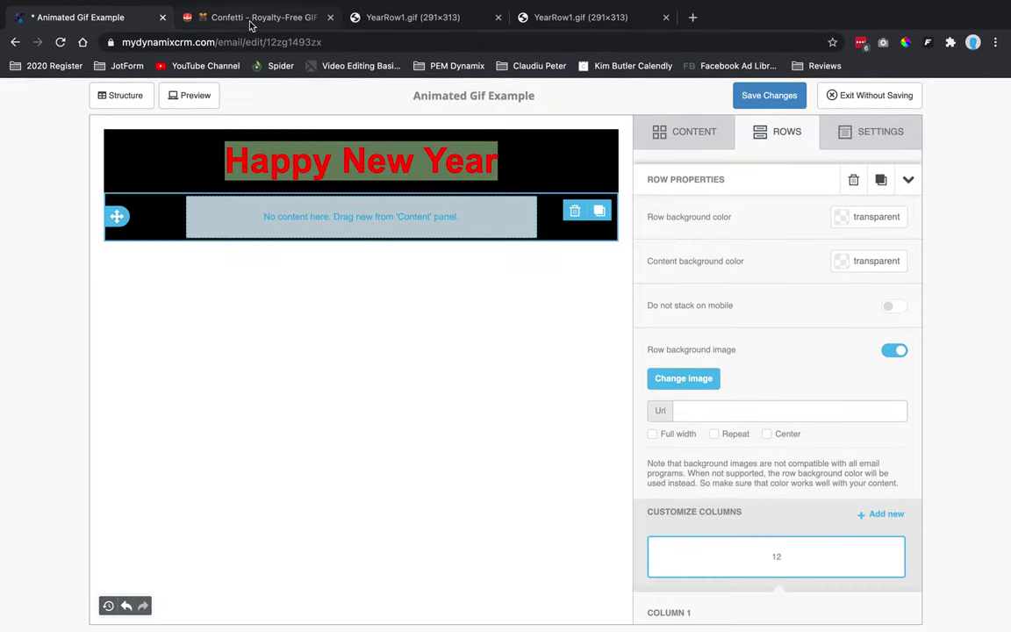
Browse Cliply's Celebration clips and examine the freebie offer of the Fireworks Animated Illustration.
left_click(250, 25)
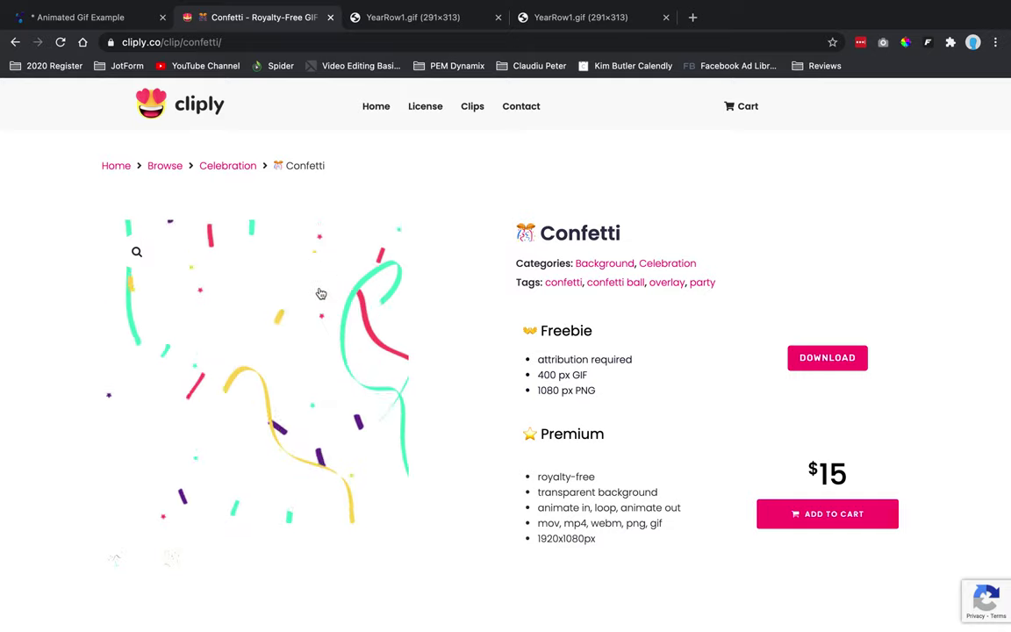
left_click(209, 109)
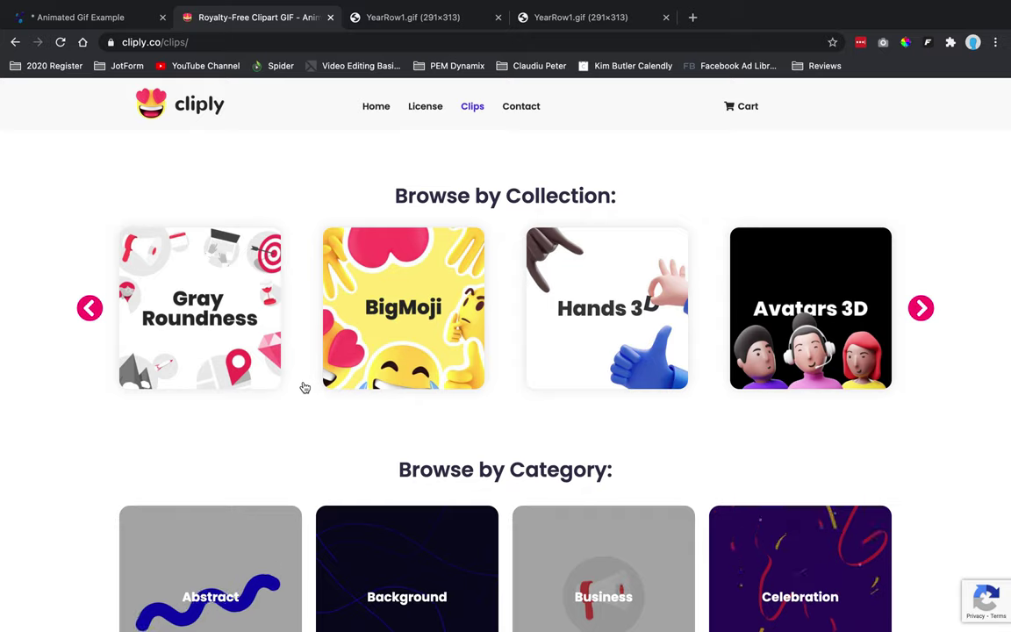
scroll(502, 480, "down", 1)
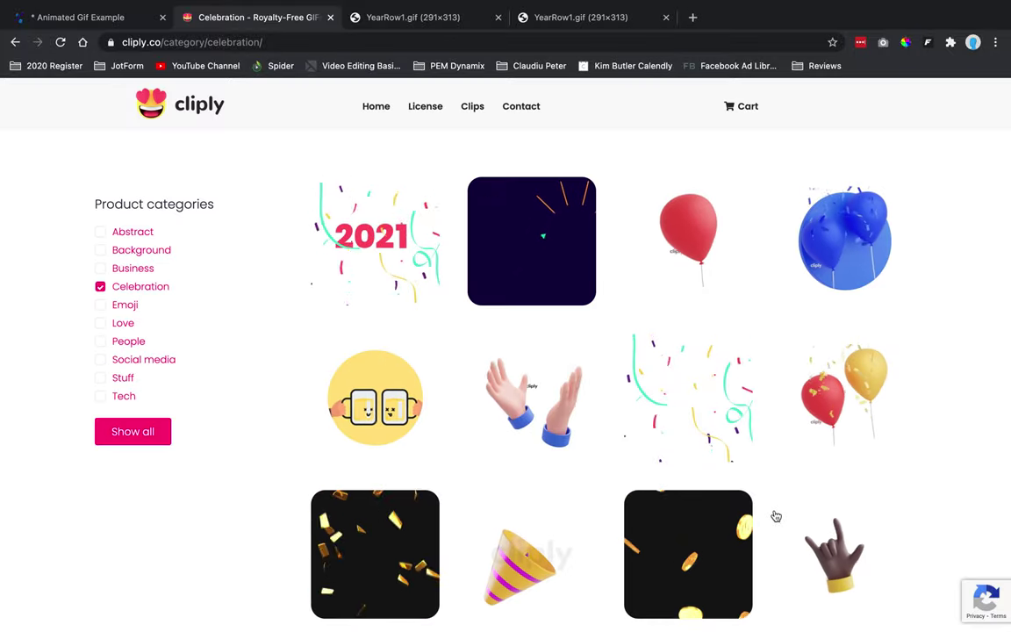
left_click(547, 251)
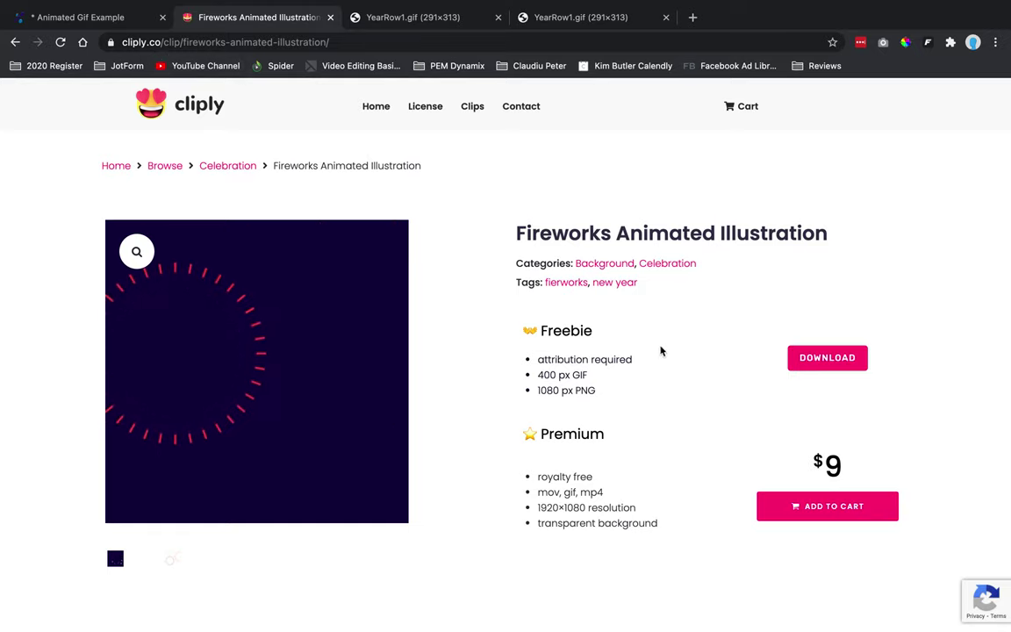
double_click(590, 333)
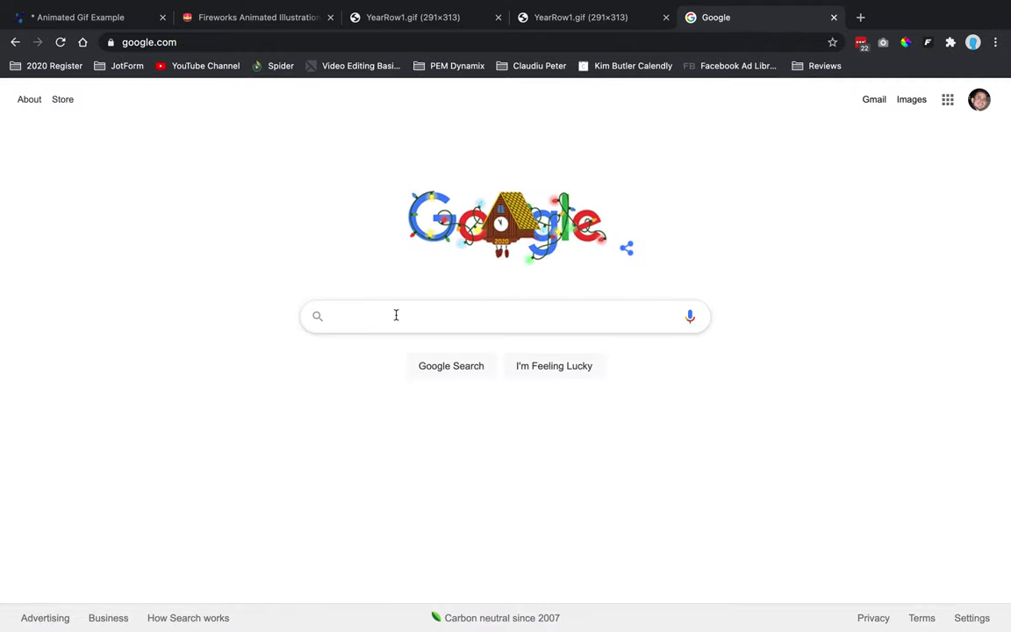
Search Google Images for "fireworks animated gif".
type("fireword")
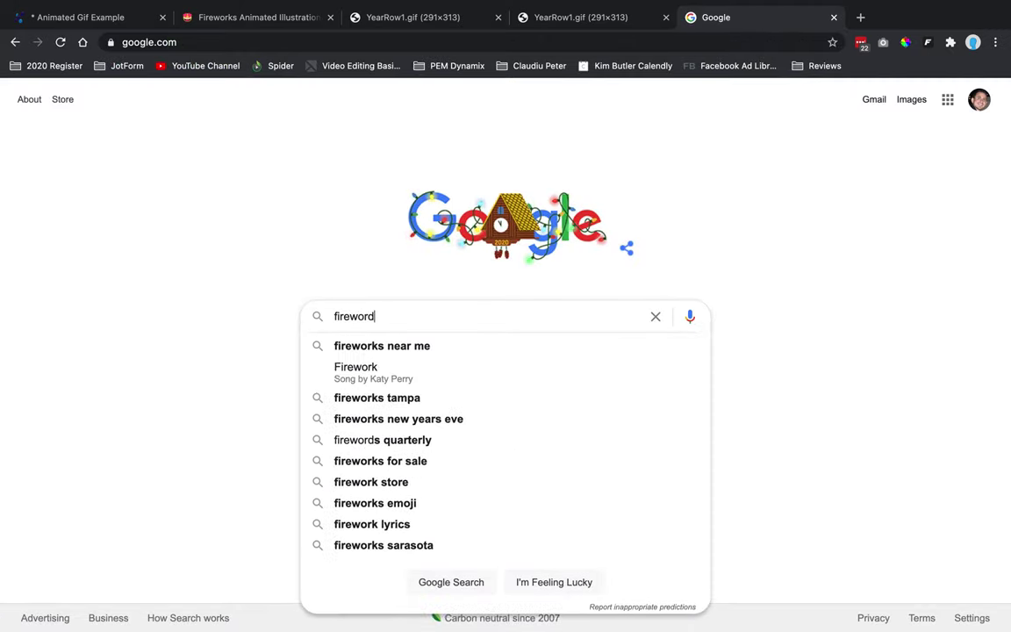
key("BackSpace")
type("ks anim")
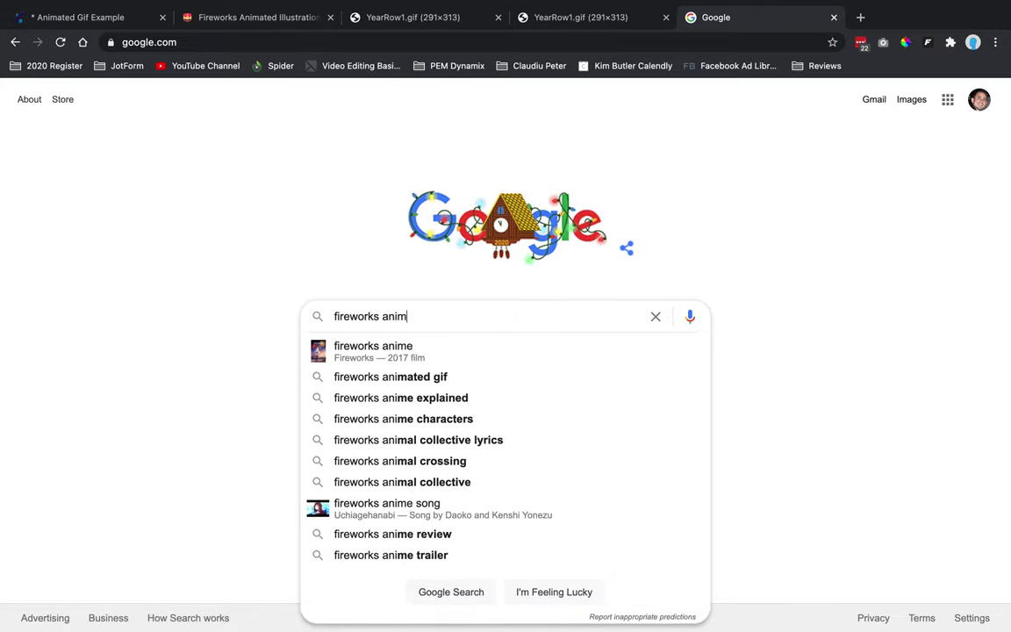
type("ated fi")
key("BackSpace")
key("BackSpace")
type("gif")
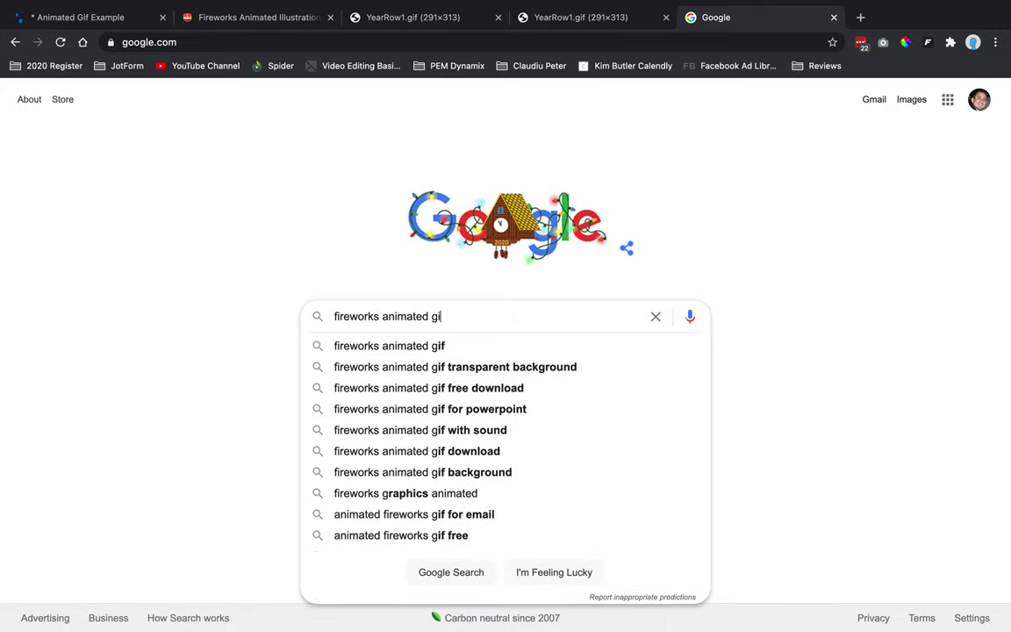
key("Return")
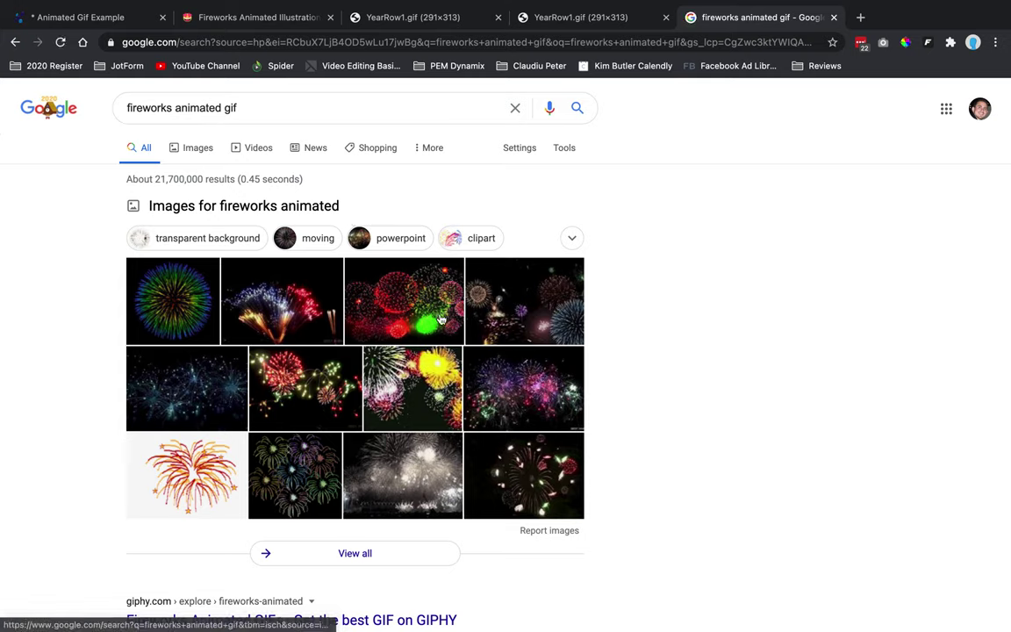
right_click(373, 362)
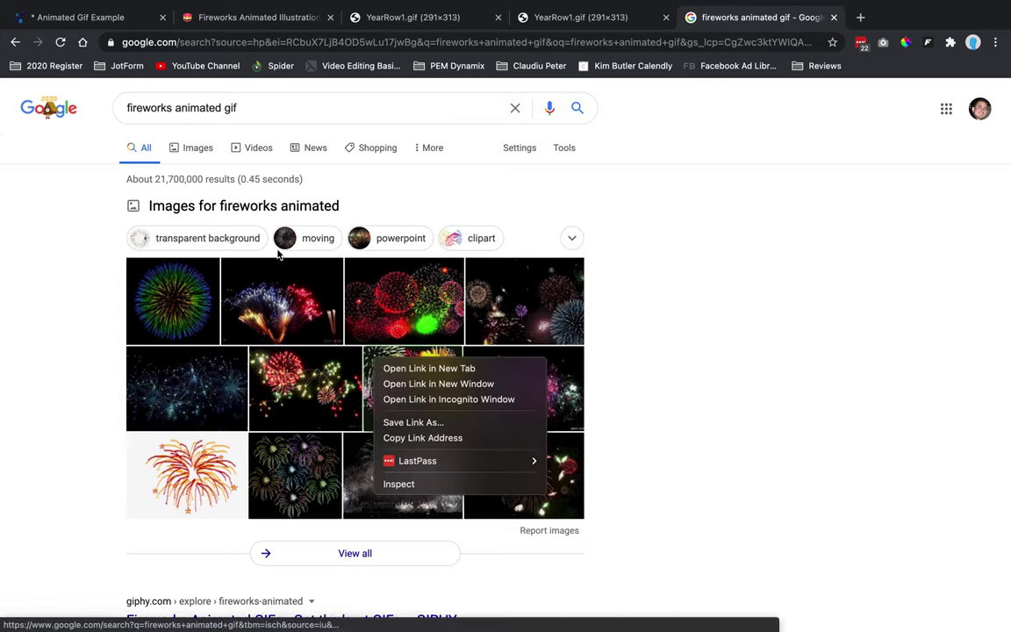
left_click(203, 151)
left_click(198, 148)
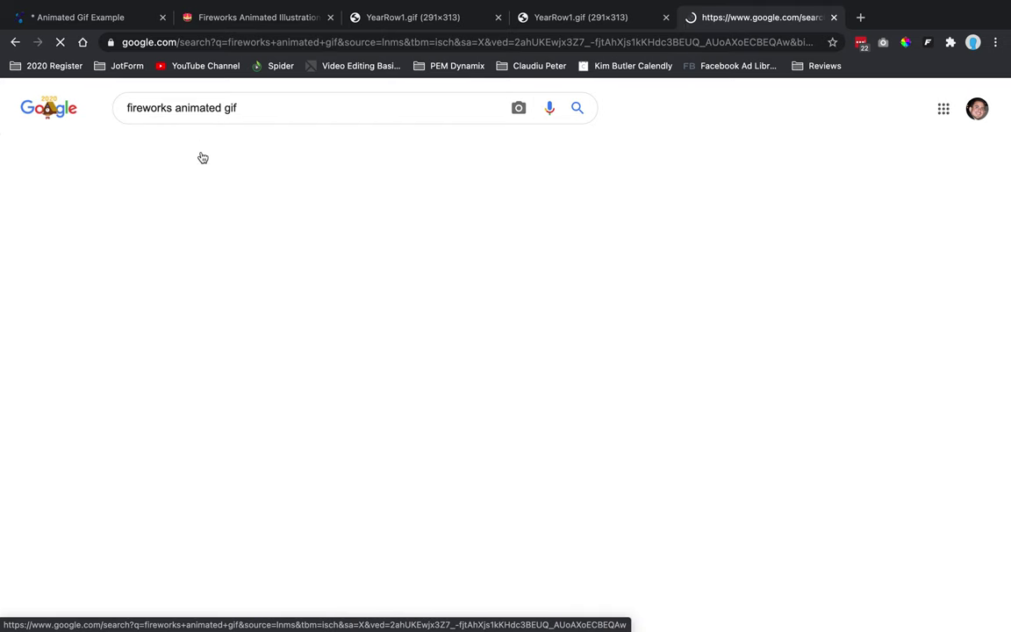
scroll(471, 311, "down", 2)
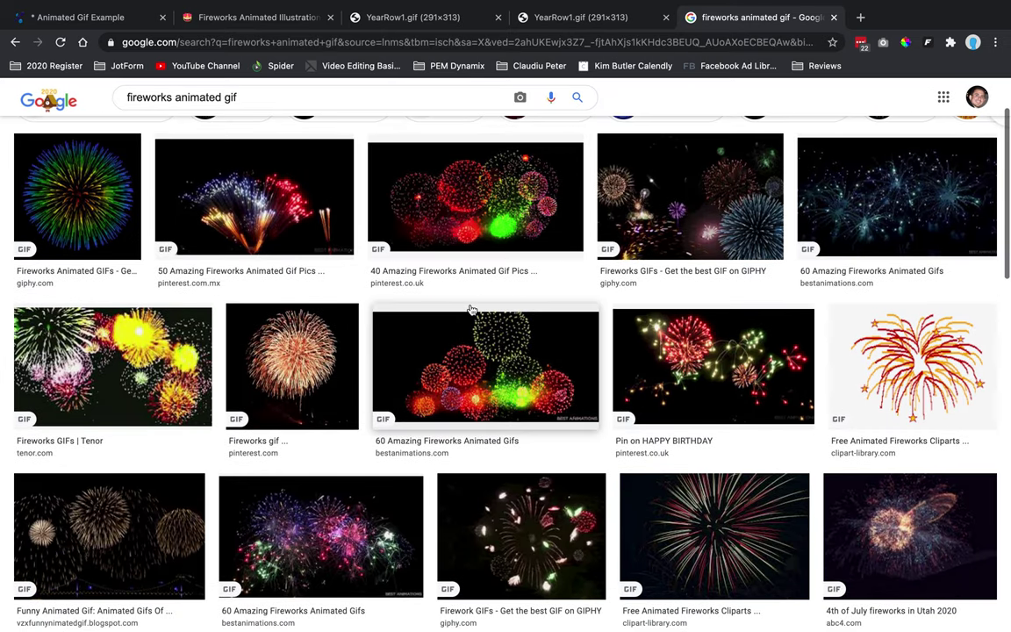
Save the "Funny Animated Gif: Animated Gifs Of Fireworks" image to the Desktop as a GIF named fireworks.
left_click(113, 542)
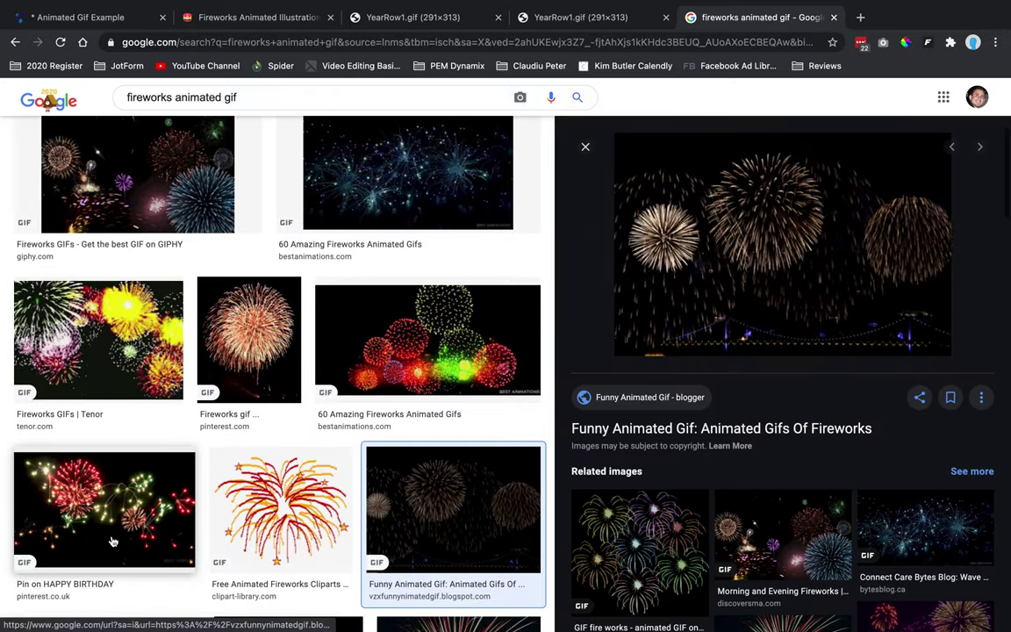
right_click(806, 270)
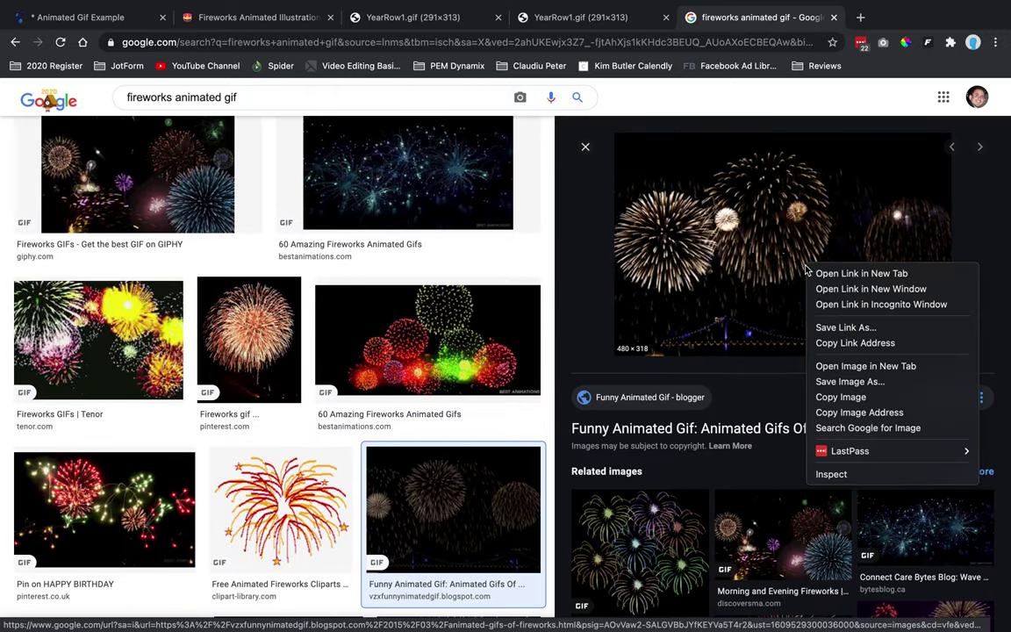
left_click(830, 381)
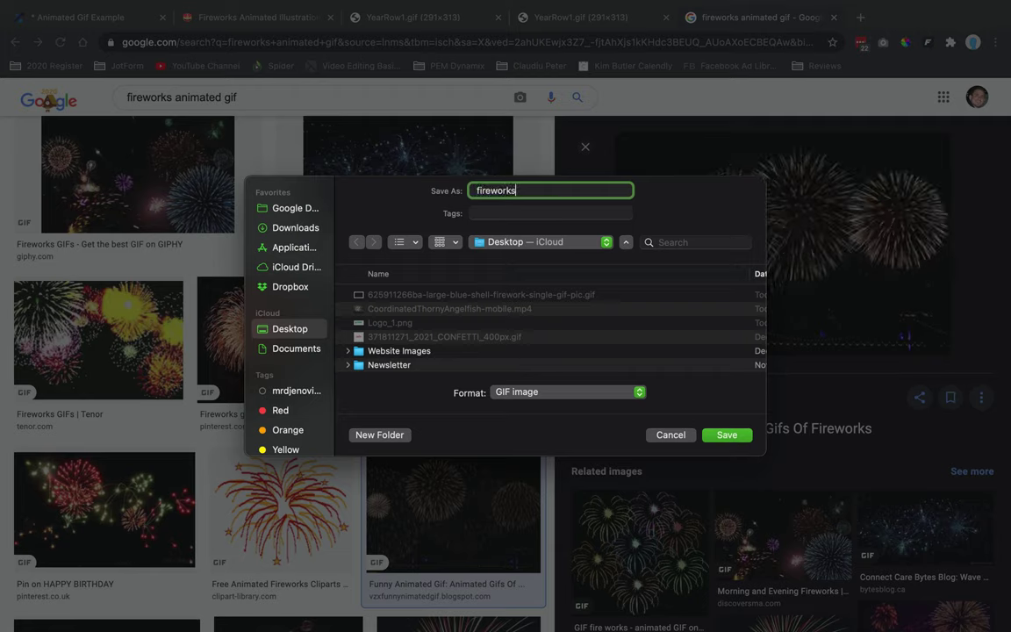
left_click(730, 436)
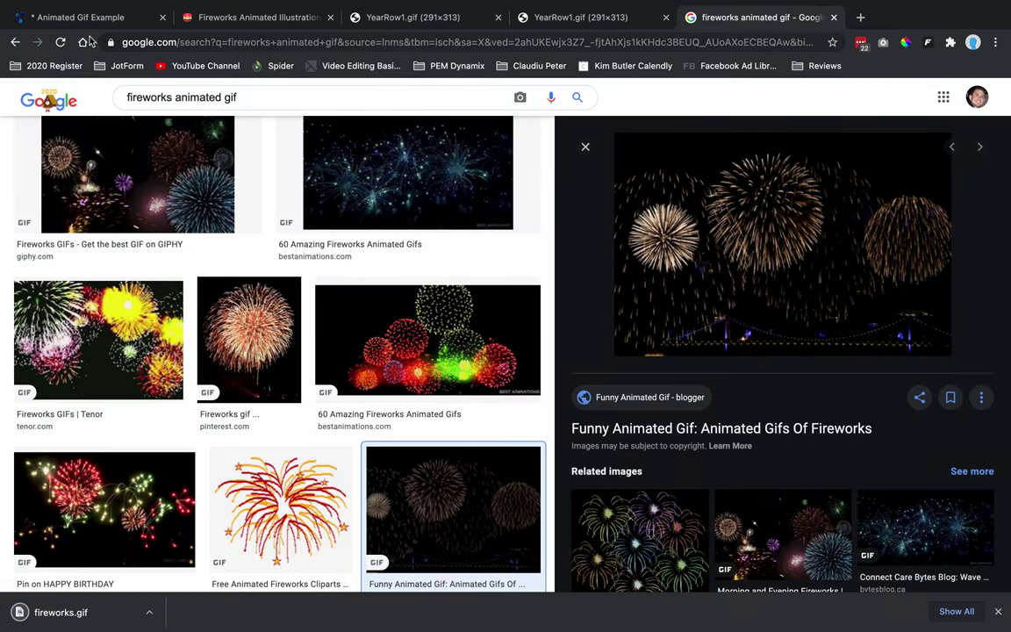
Return to the email template, upload fireworks.gif from the Desktop and insert it as the empty row's background image.
left_click(84, 18)
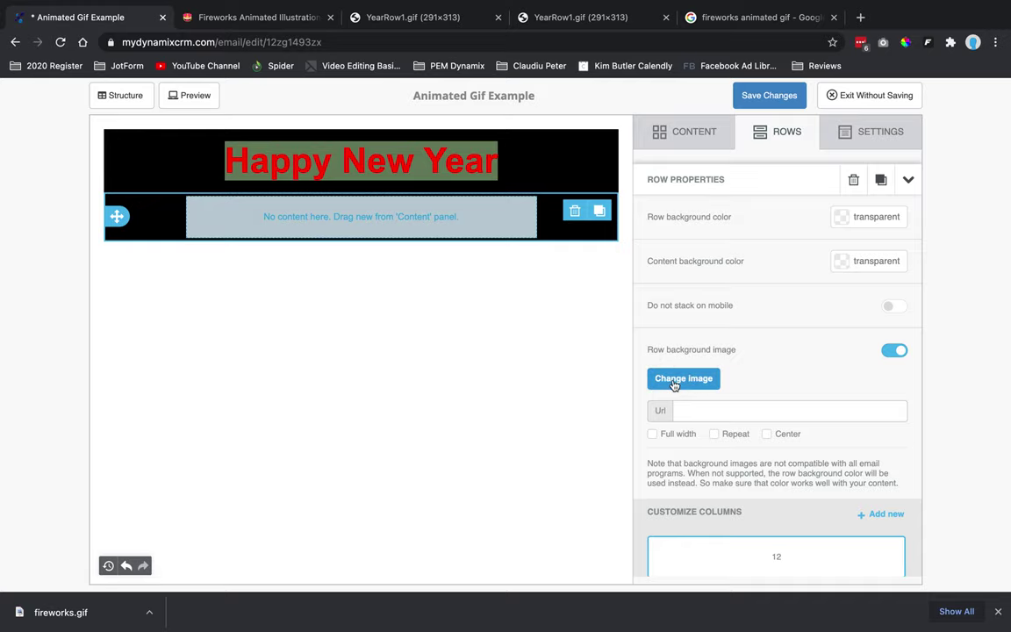
left_click(702, 381)
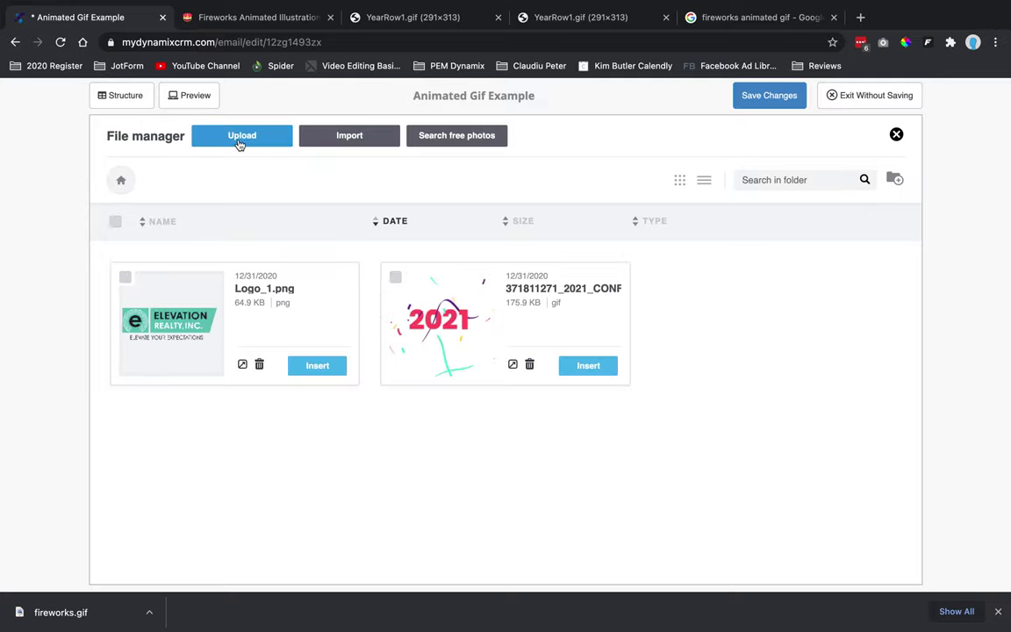
left_click(240, 140)
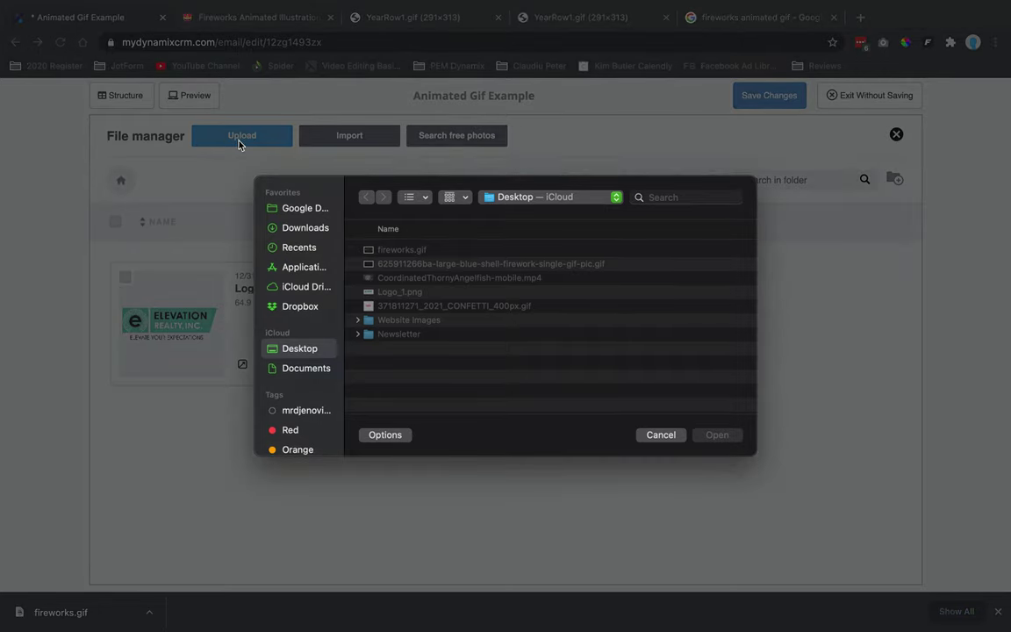
double_click(386, 251)
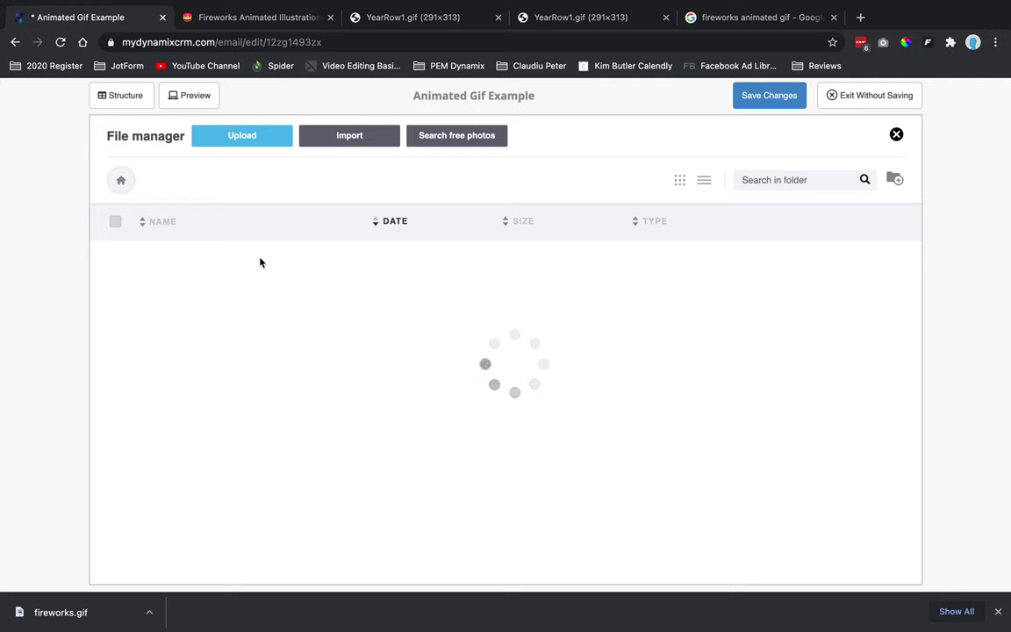
left_click(313, 364)
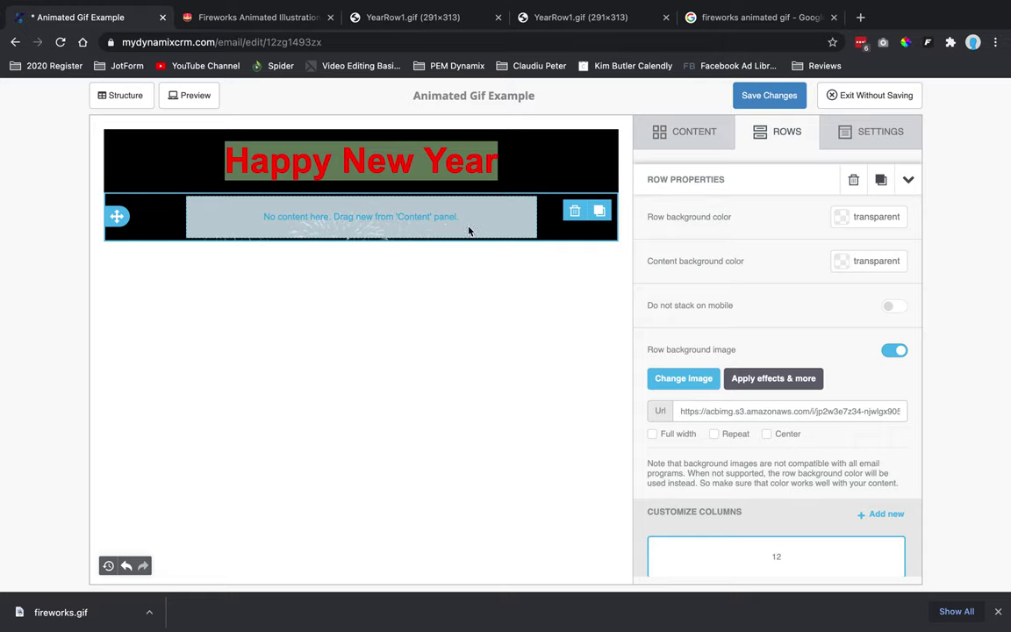
Duplicate the "Happy New Year" text block into the empty row with the fireworks background.
left_click(677, 140)
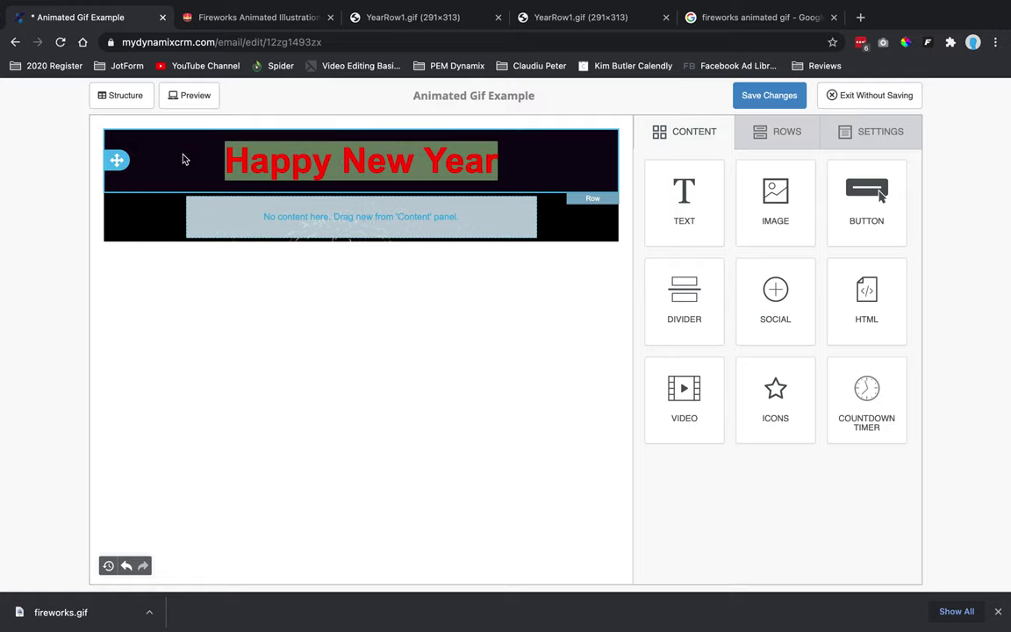
left_click(428, 147)
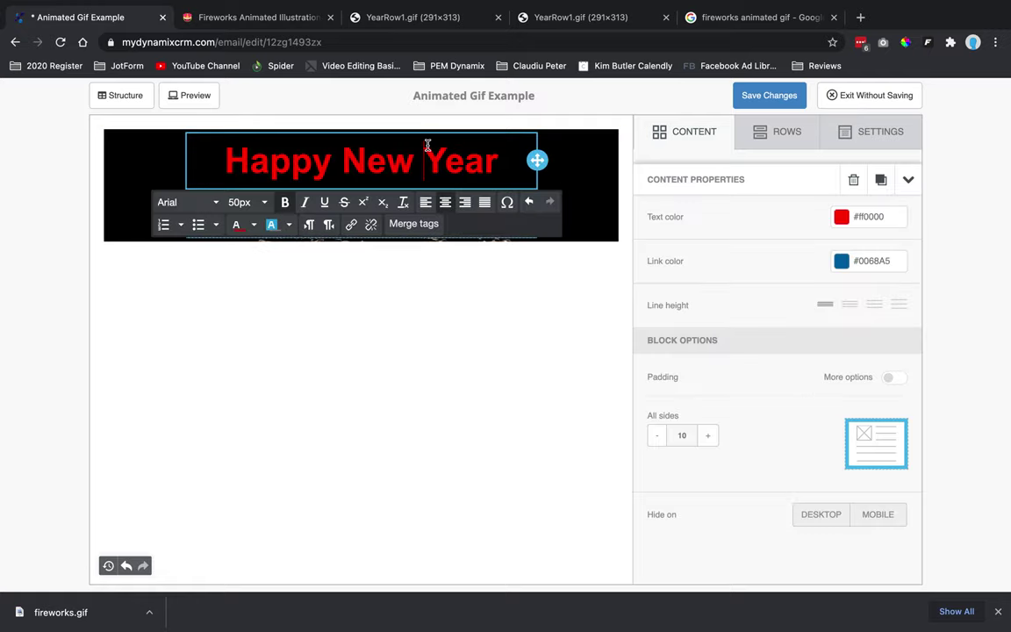
triple_click(375, 162)
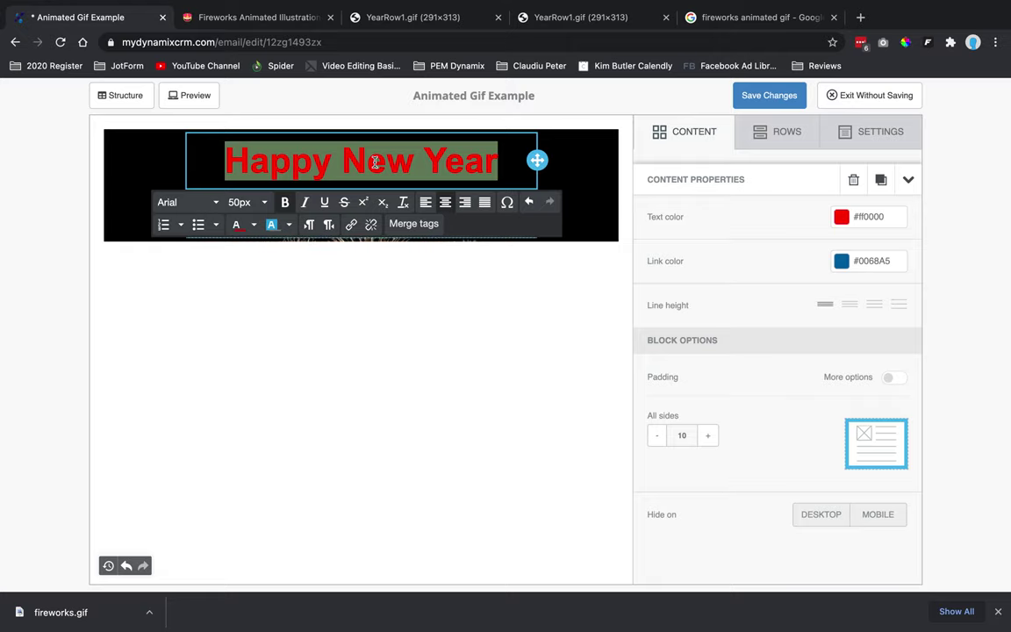
left_click(535, 160)
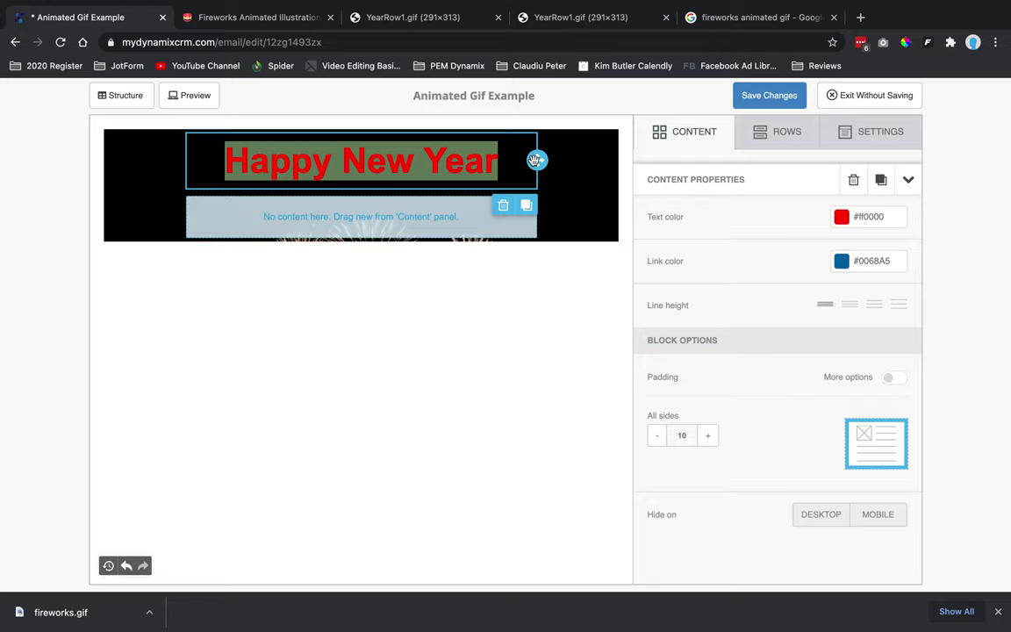
left_click(527, 208)
left_click_drag(537, 215, 525, 271)
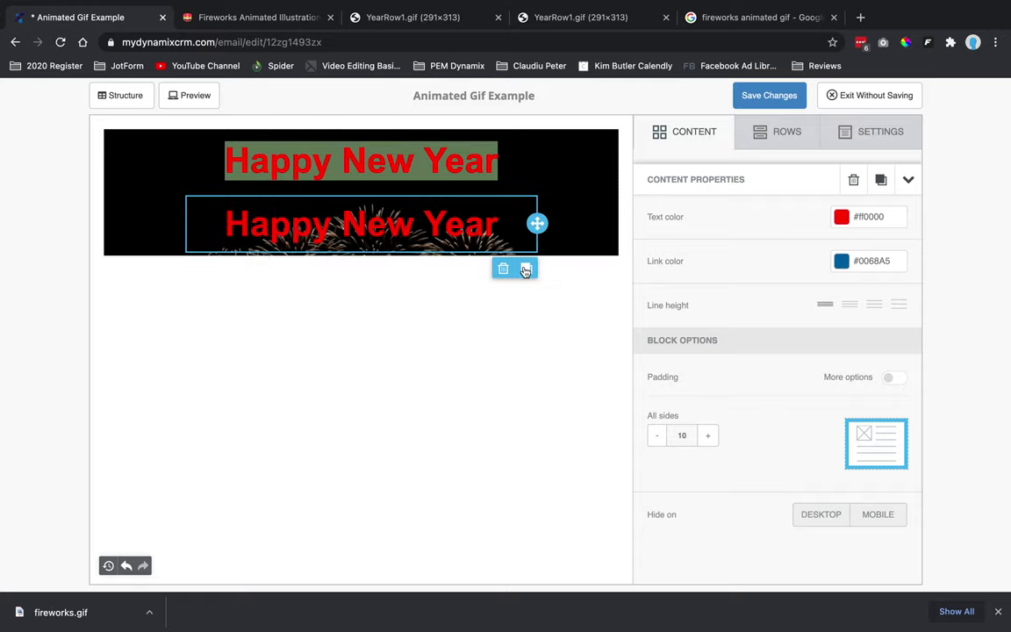
Replace all text in the duplicated heading on the fireworks row with "2021".
left_click(445, 211)
left_click(444, 229)
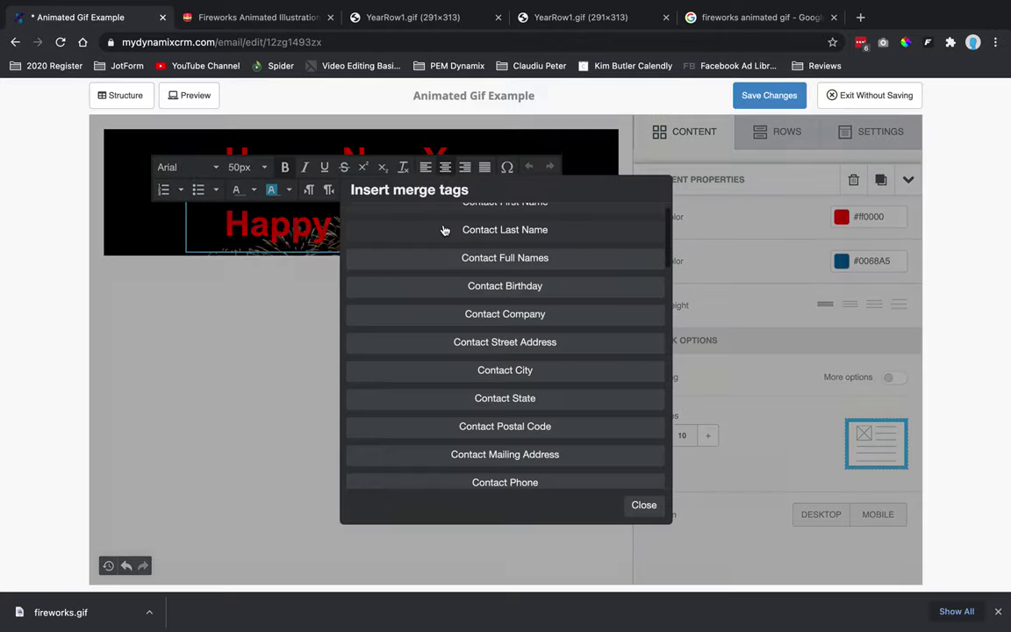
left_click(444, 227)
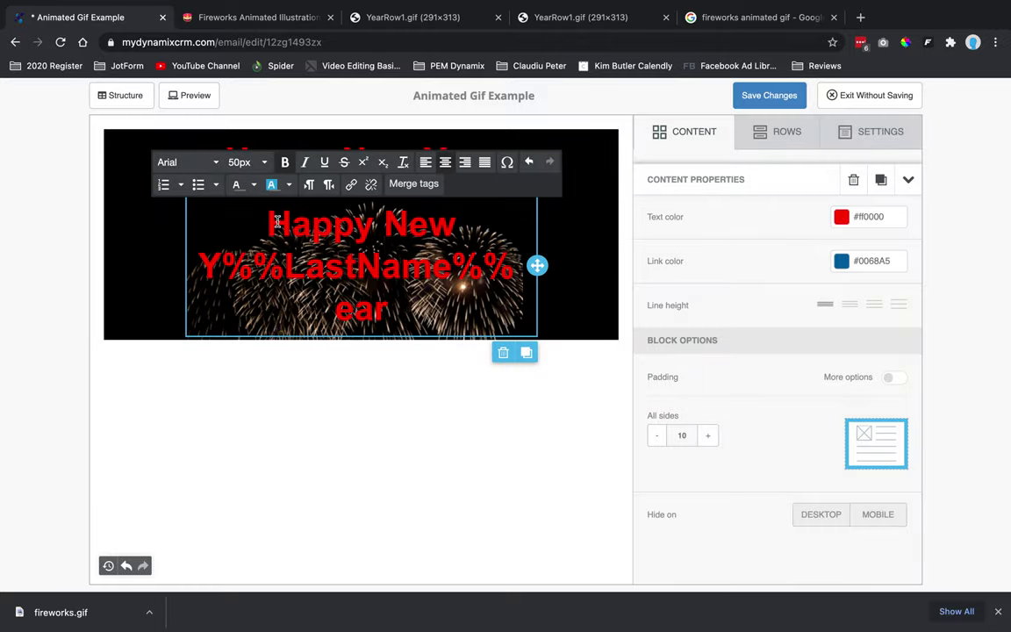
left_click_drag(267, 224, 463, 242)
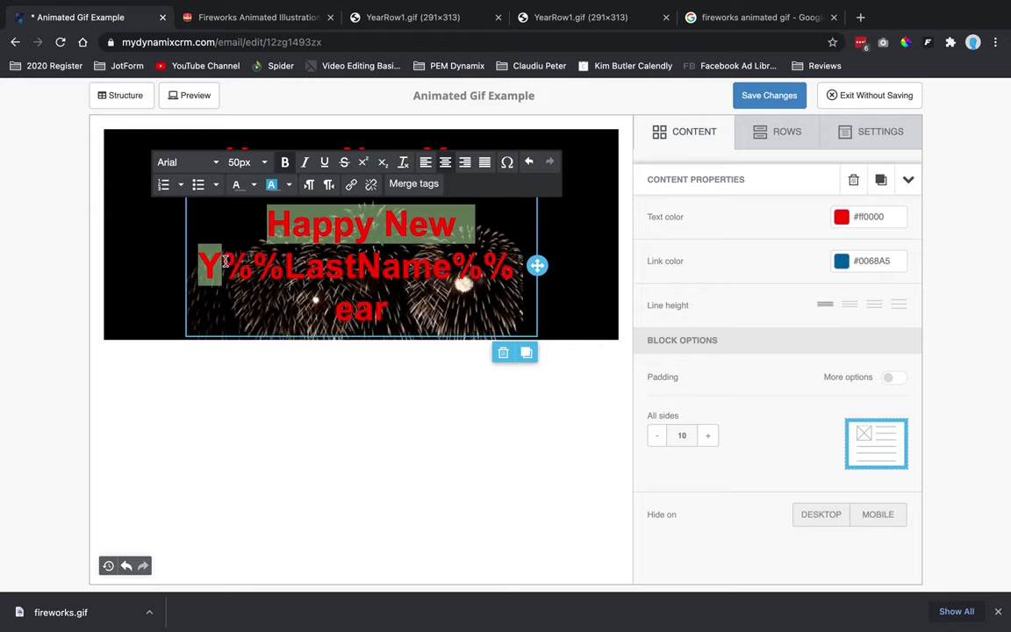
type("2021")
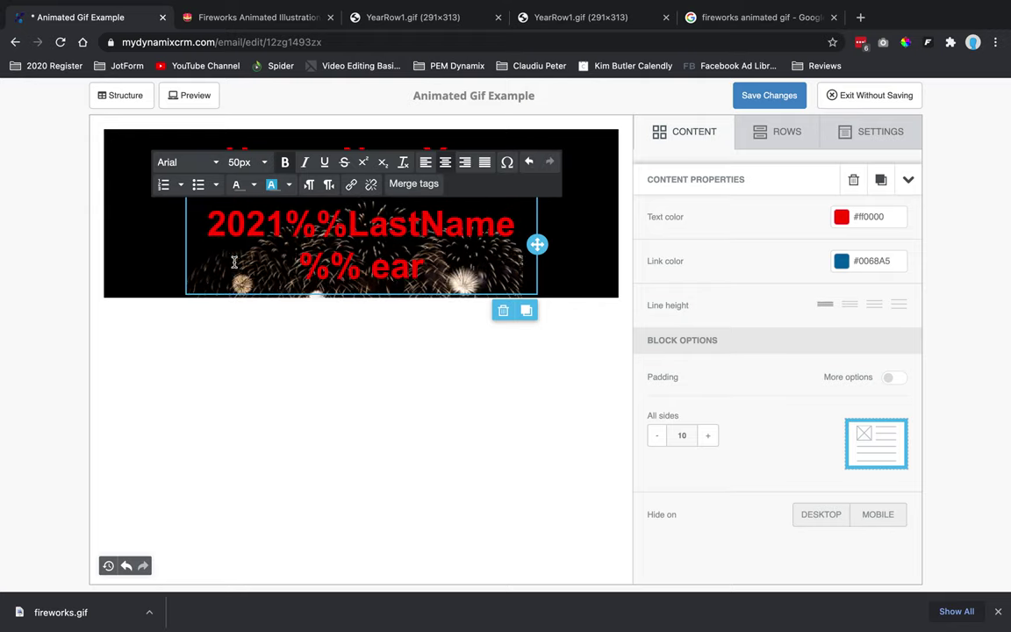
key("BackSpace")
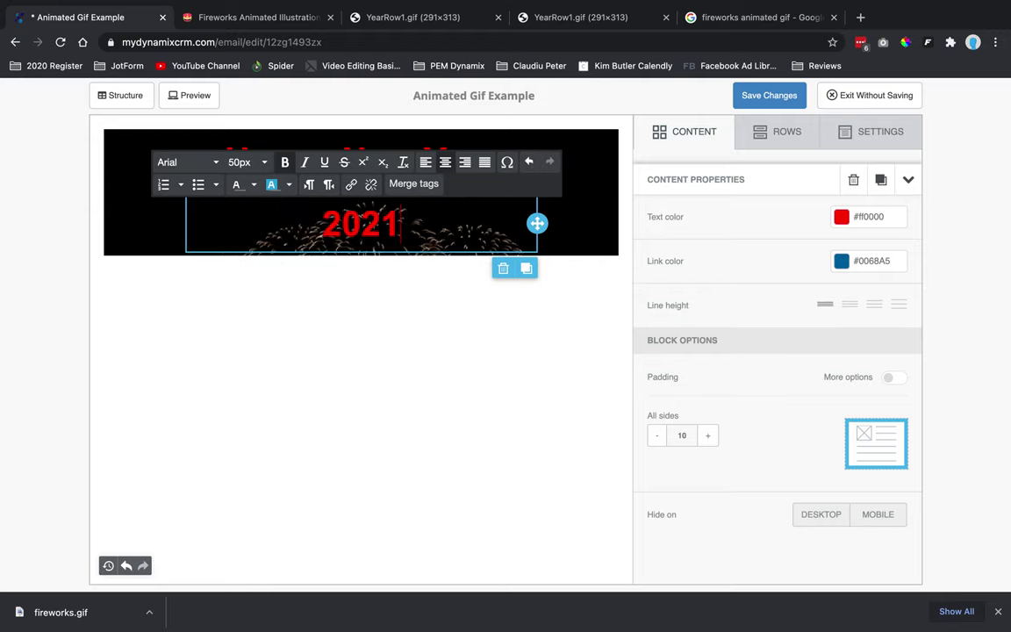
Add several blank lines below "2021" and enter "from your Real Estate Team in Lakeland, FL." two lines beneath it.
key("Return")
key("Return")
key("Return")
key("Return")
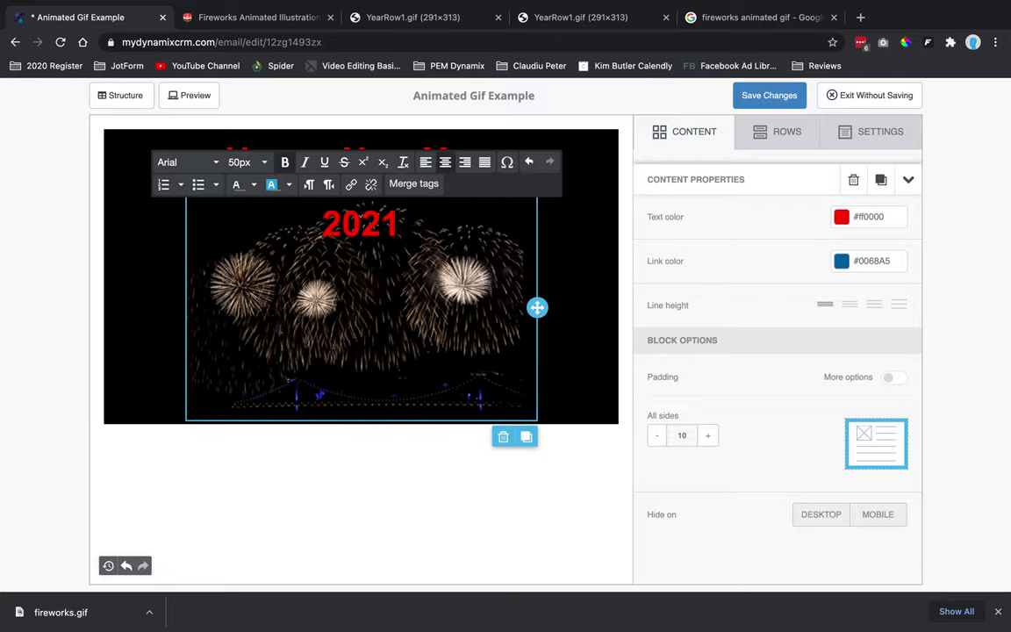
key("Return")
key("Return")
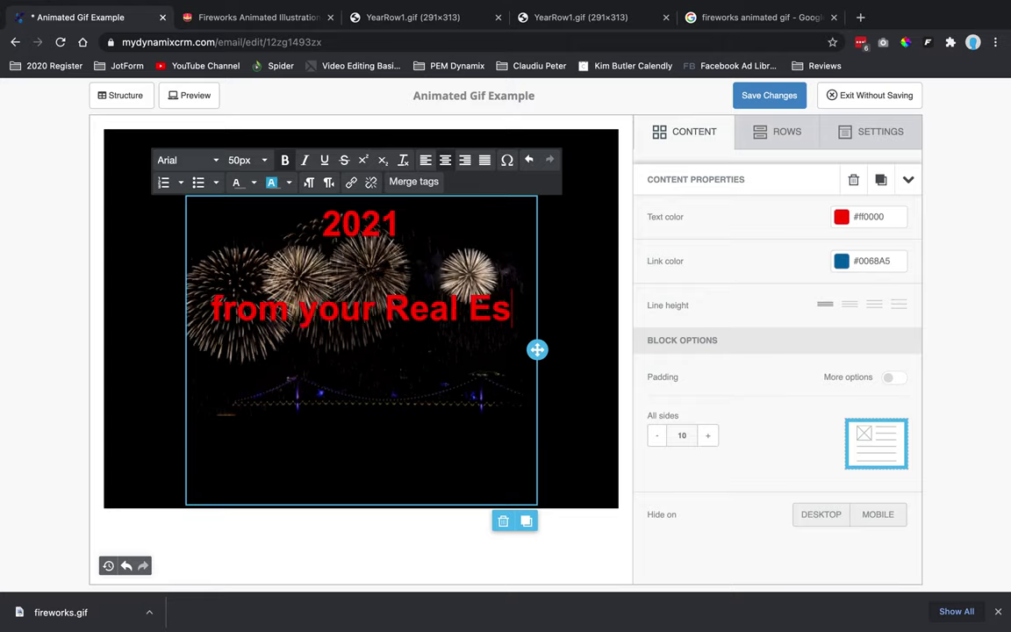
type("tate Team i")
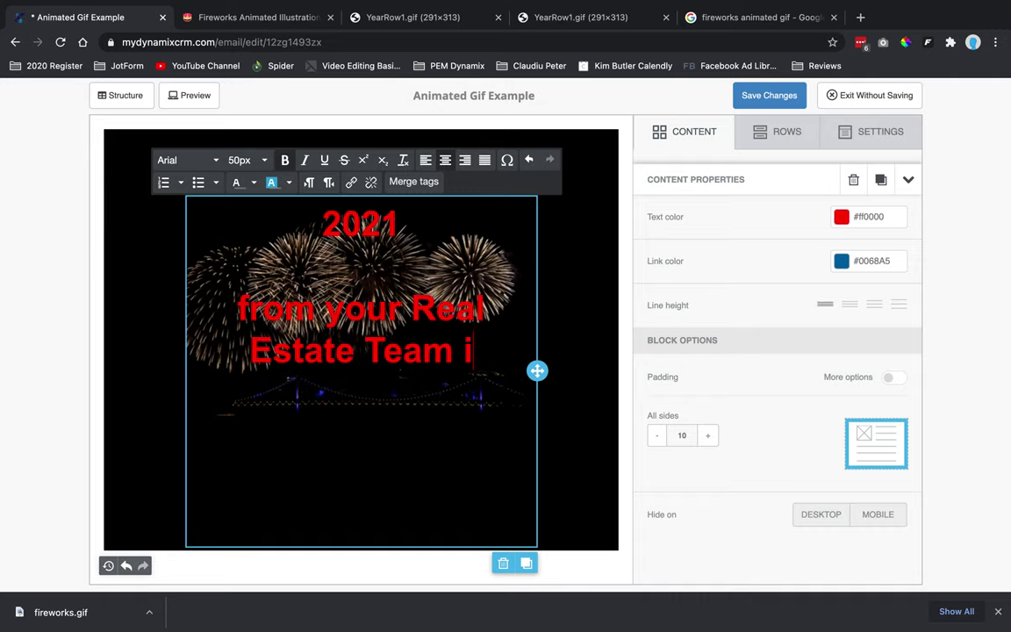
type("n Lakeland, FL.")
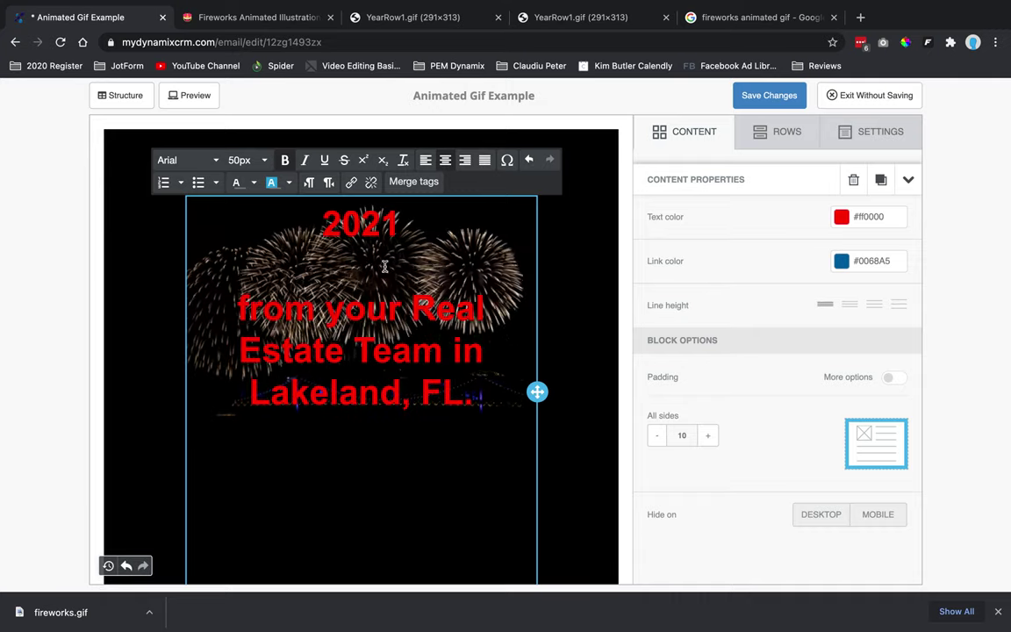
Delete the surplus blank lines at the end of the fireworks text block and the period after "FL".
scroll(515, 329, "down", 2)
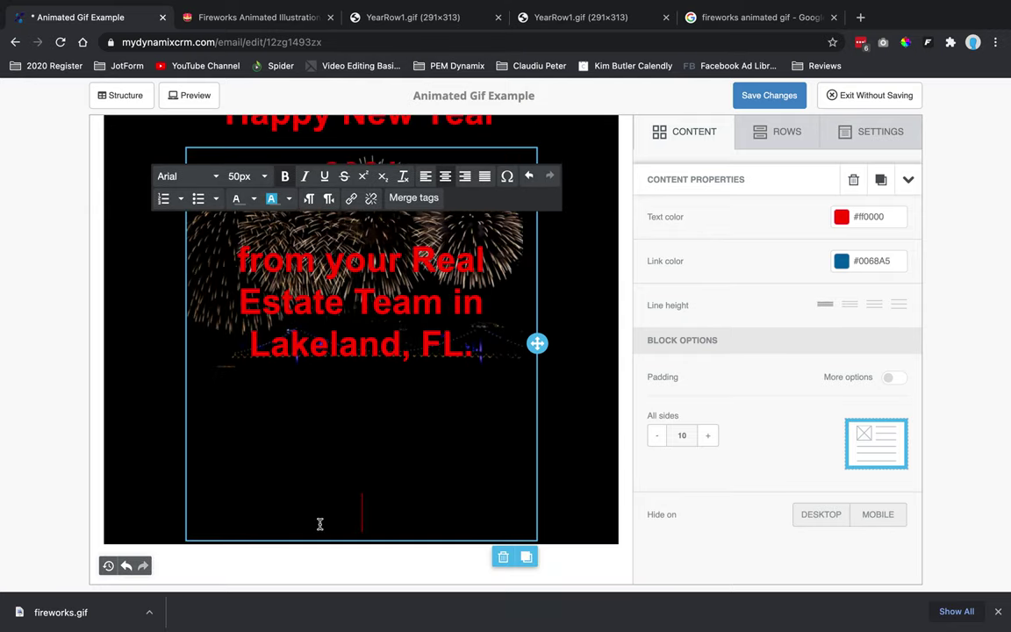
key("BackSpace")
key("BackSpace")
key("BackSpace")
key("BackSpace")
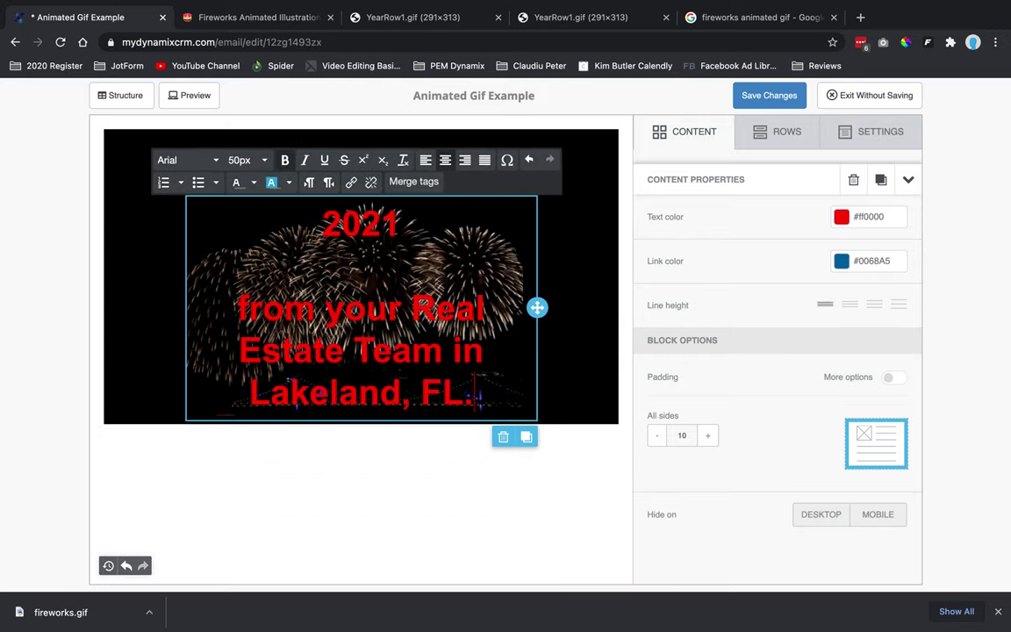
key("BackSpace")
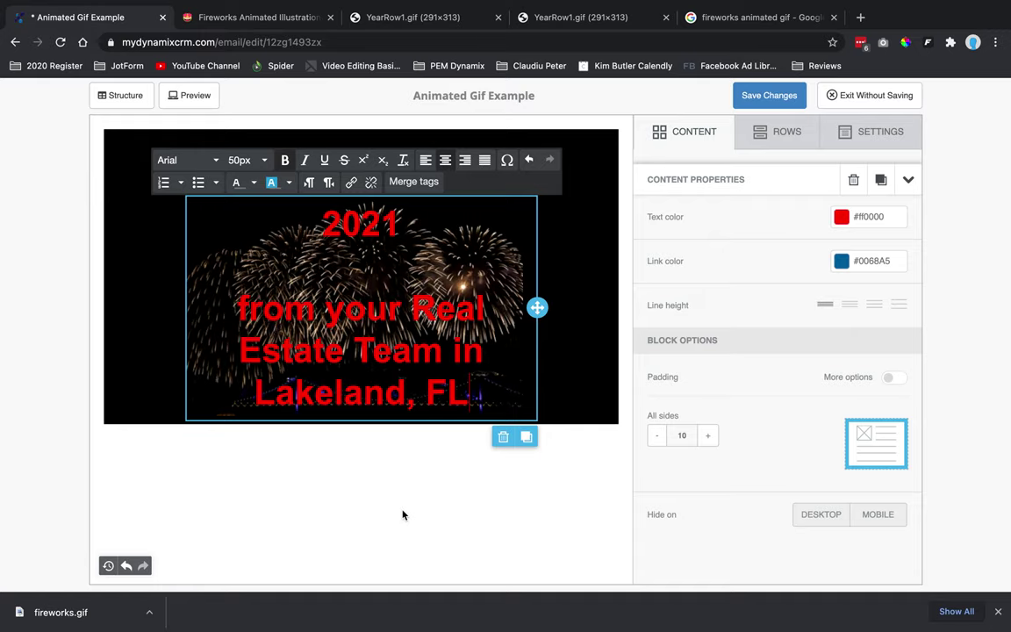
Remove the blank line between "2021" and the team message, and add one blank line after "Lakeland, FL".
left_click(397, 266)
key("BackSpace")
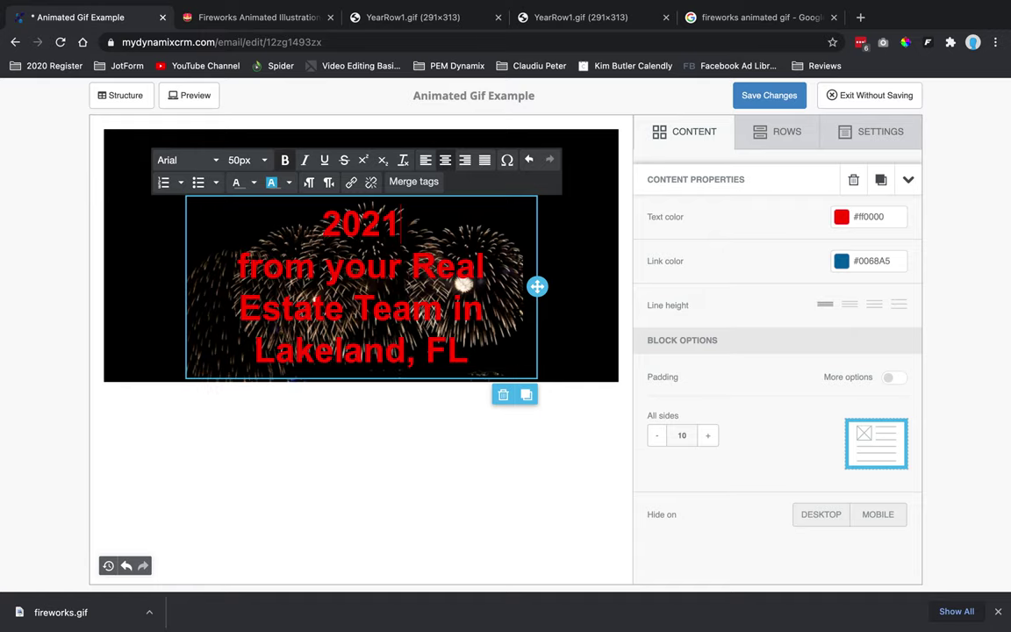
left_click(474, 350)
key("Return")
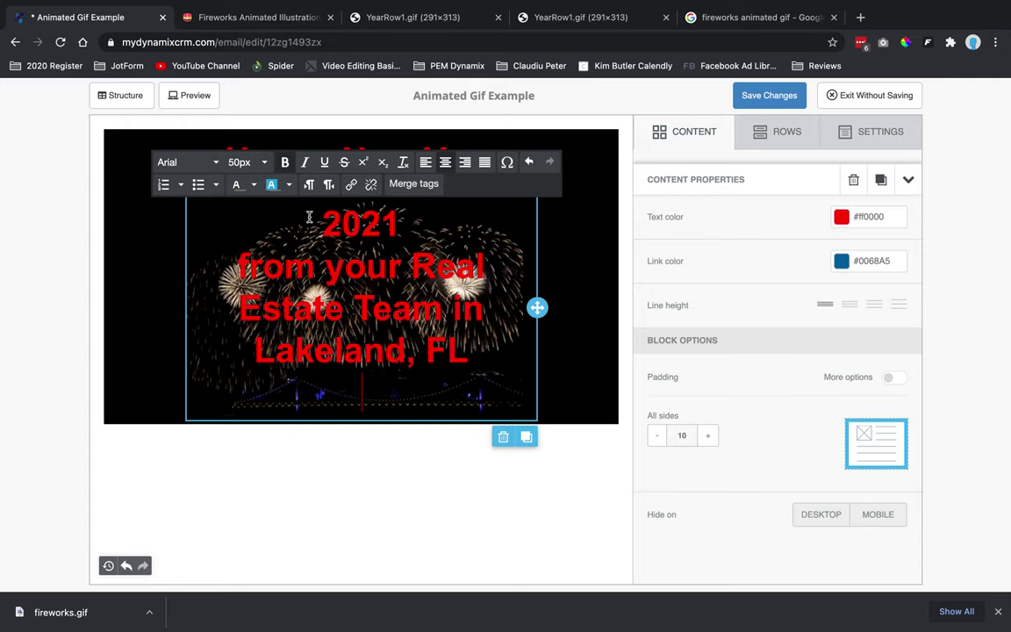
Set the font size of "2021" and the team message on the fireworks row to 38px.
left_click_drag(323, 219, 460, 351)
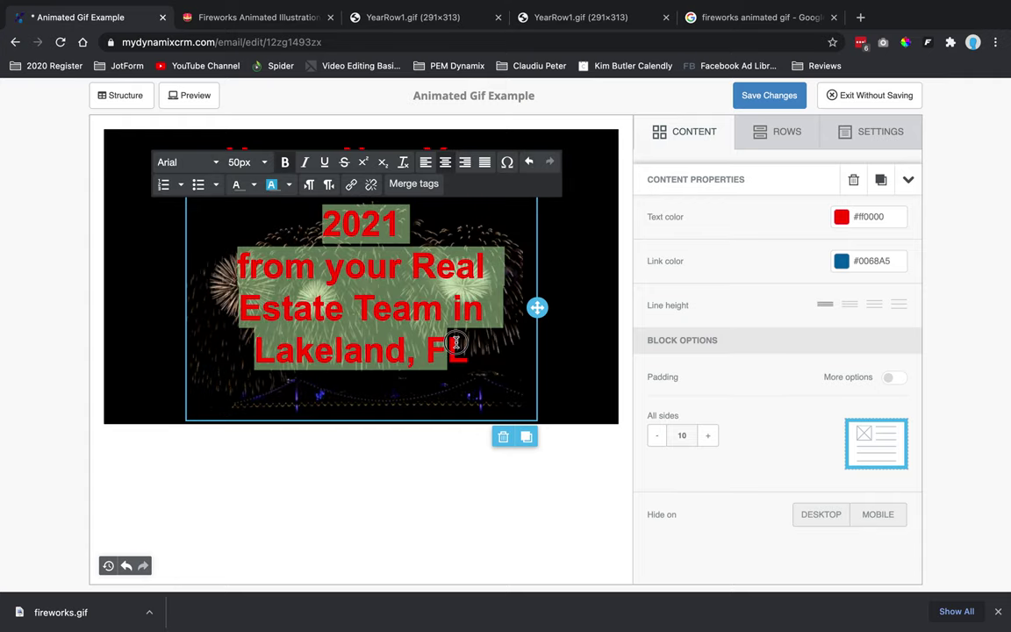
left_click(265, 162)
left_click(251, 349)
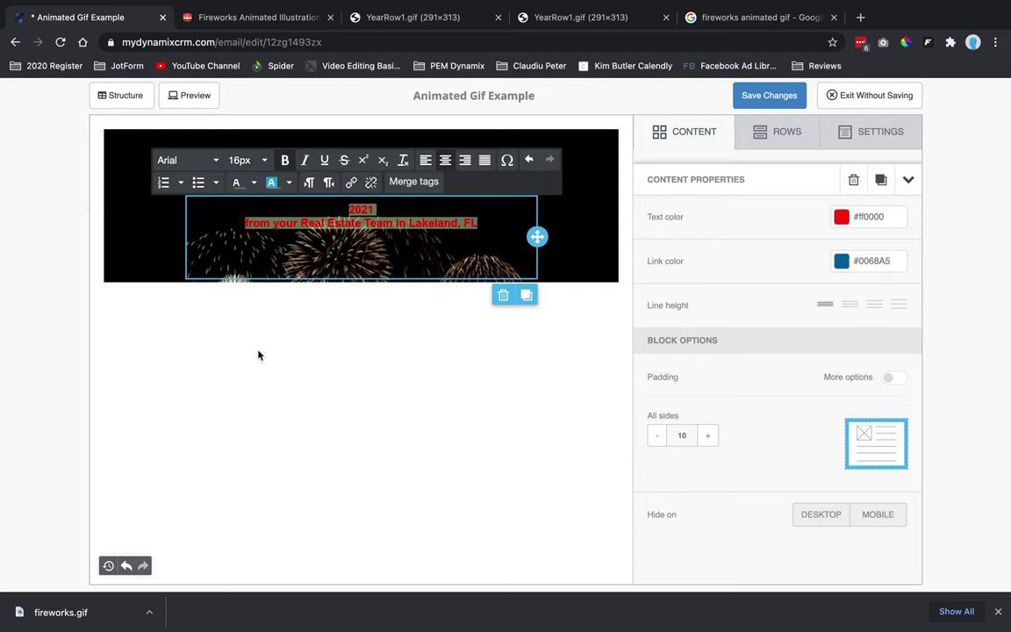
left_click(262, 161)
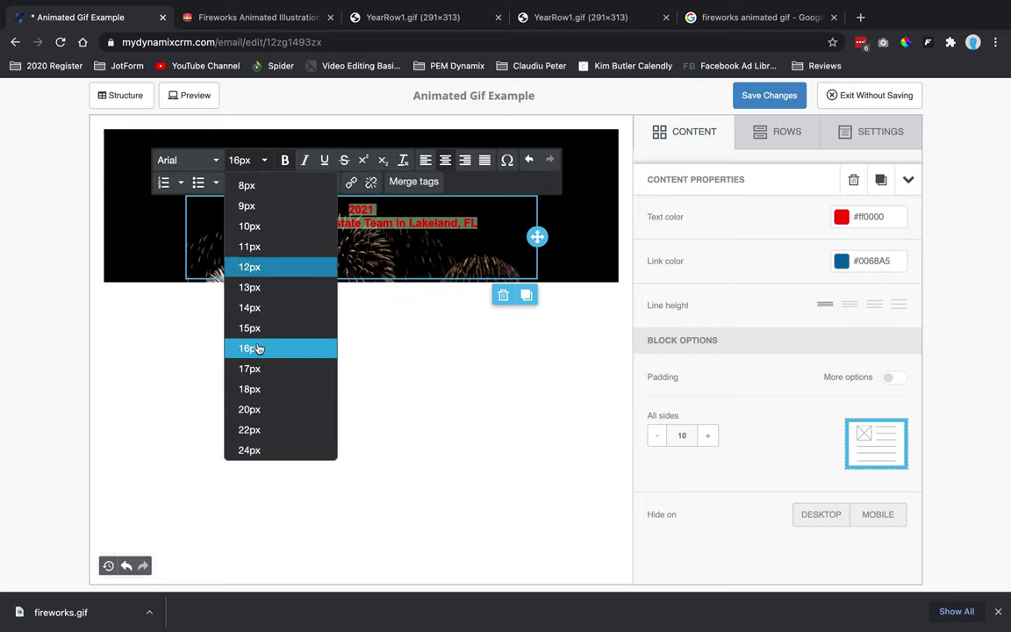
left_click(254, 451)
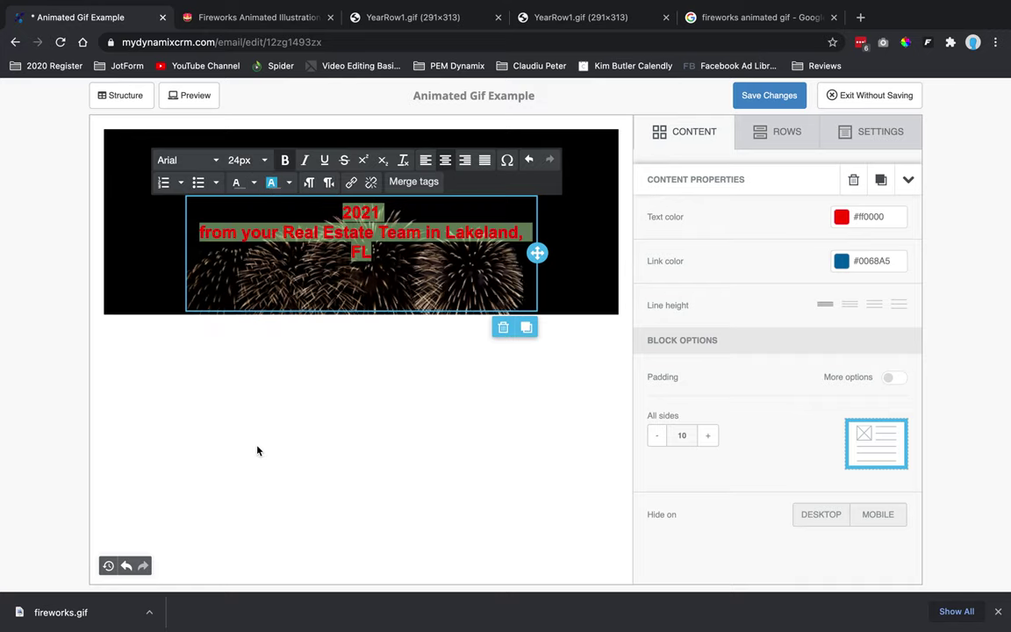
left_click(265, 162)
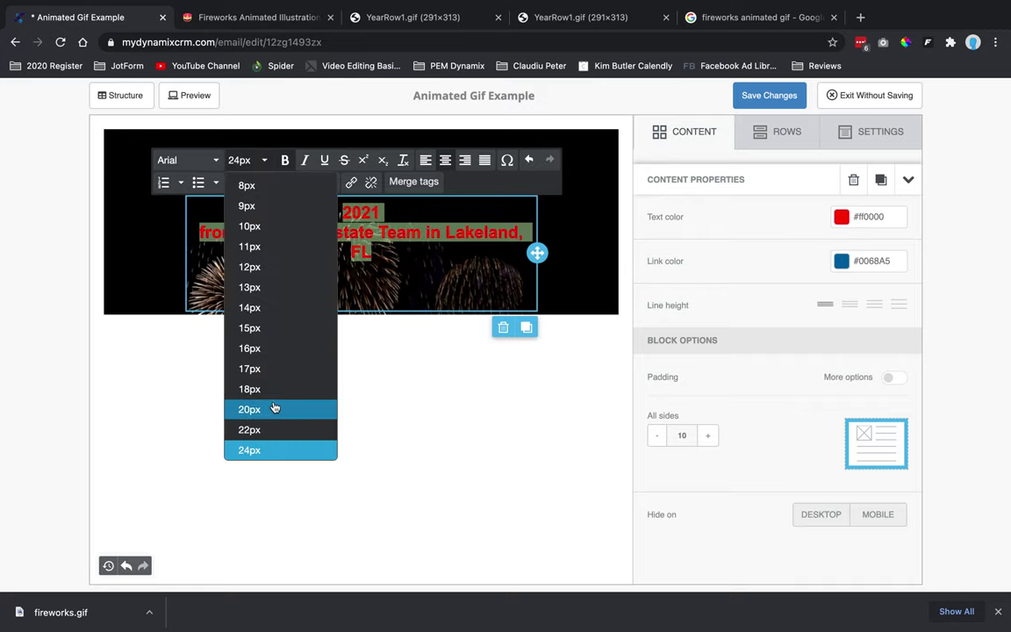
scroll(274, 423, "down", 5)
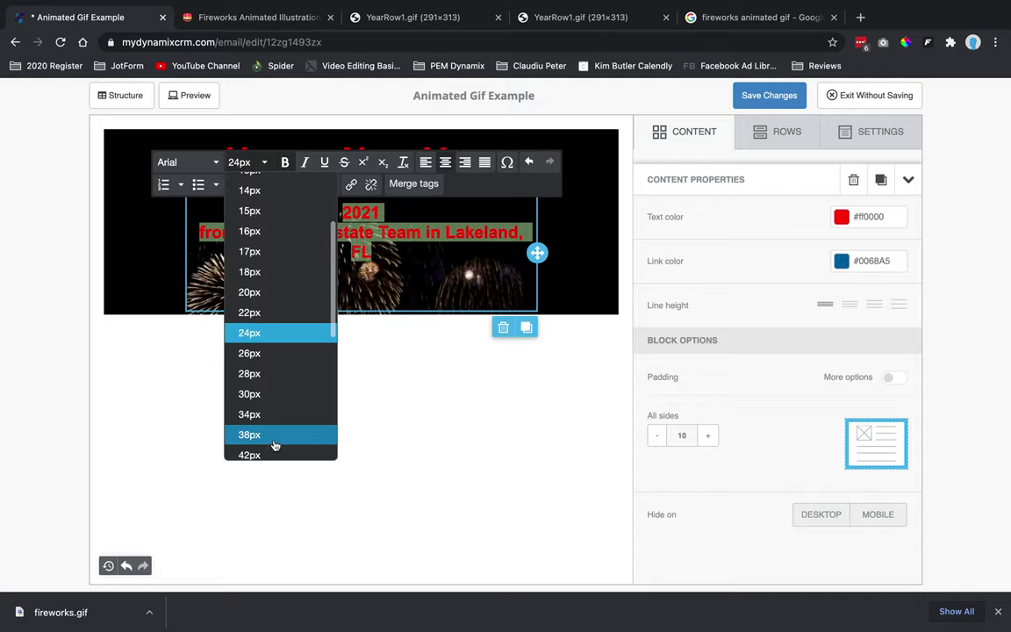
left_click(274, 445)
left_click(395, 219)
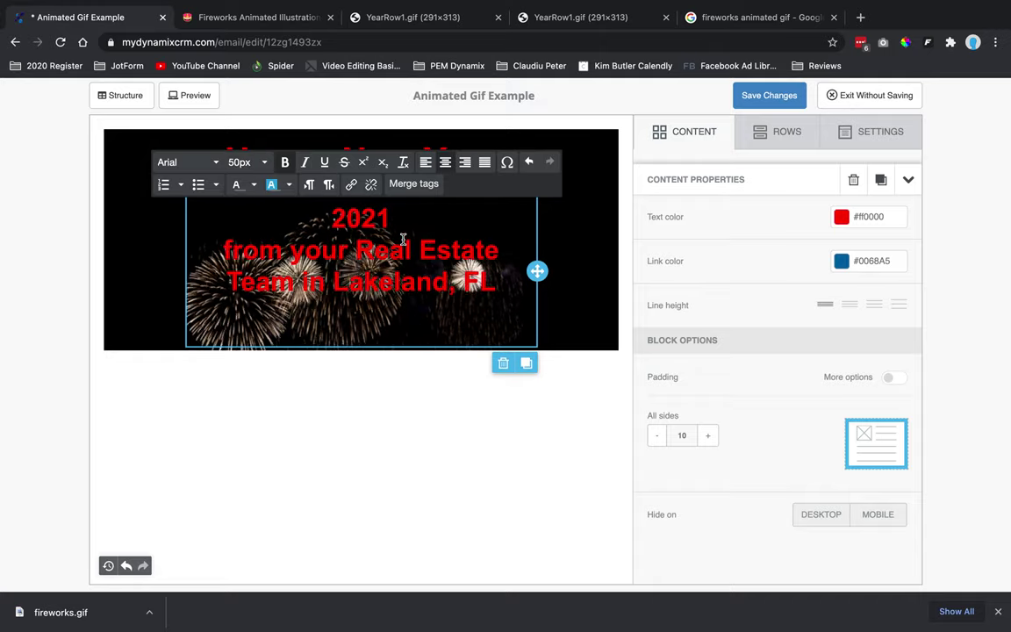
Remove "2021" from the fireworks text block and add it on a new line under the "Happy New Year" heading.
left_click_drag(395, 219, 307, 221)
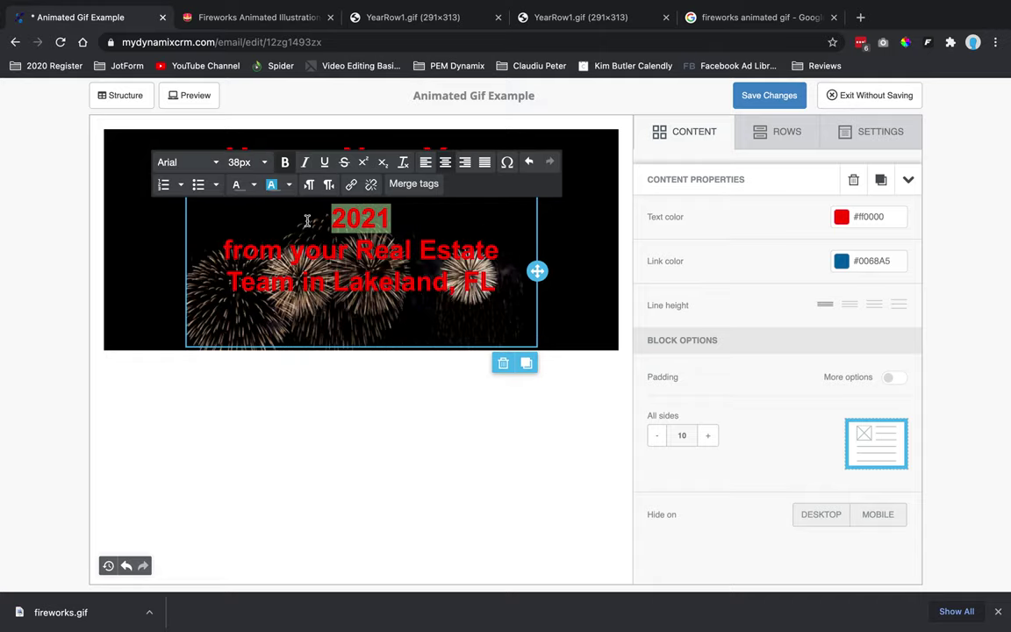
triple_click(492, 154)
left_click(494, 158)
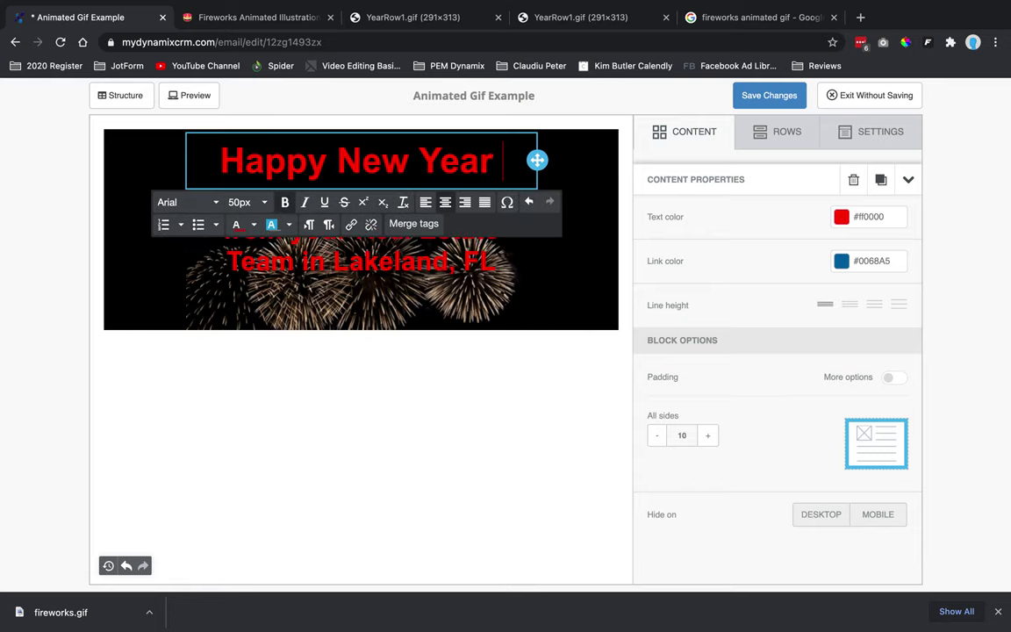
key("Return")
type("2021")
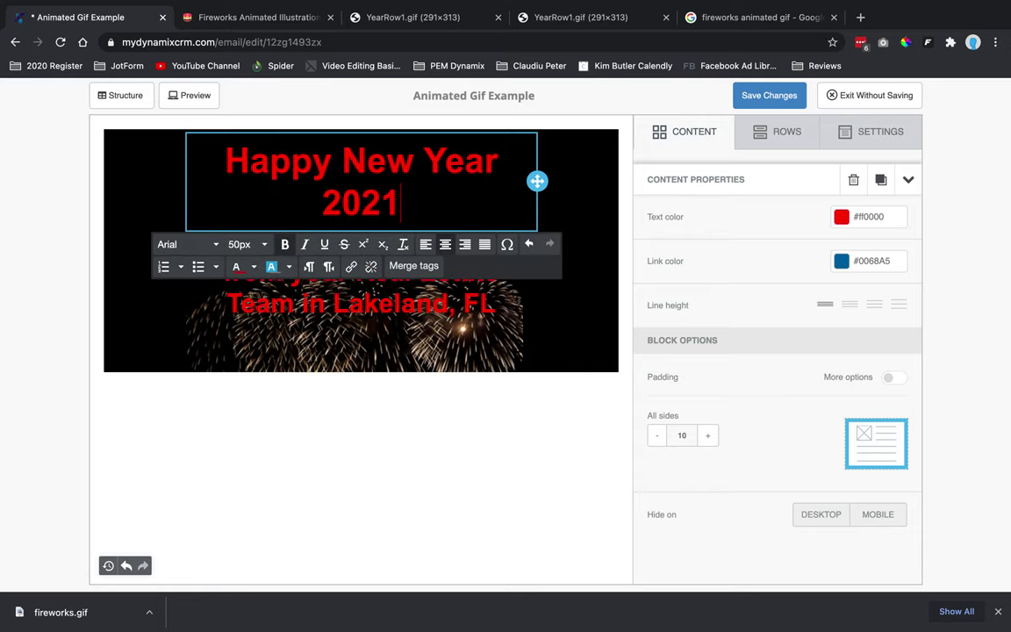
left_click(563, 294)
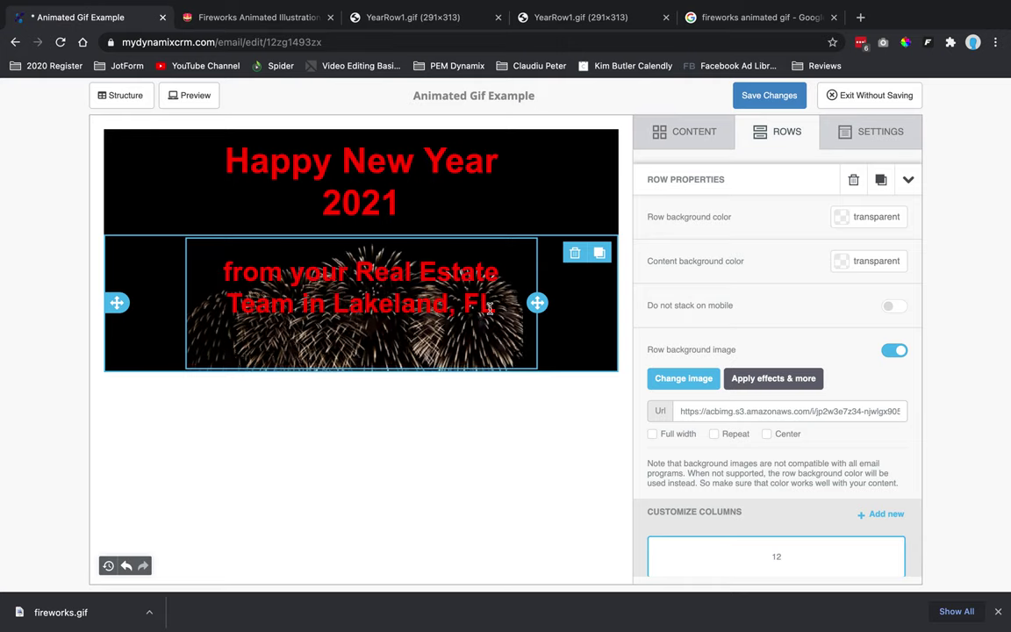
Capitalize "From" in the team message, and add three blank lines above the message and two below "Lakeland, FL".
left_click(230, 266)
type("F")
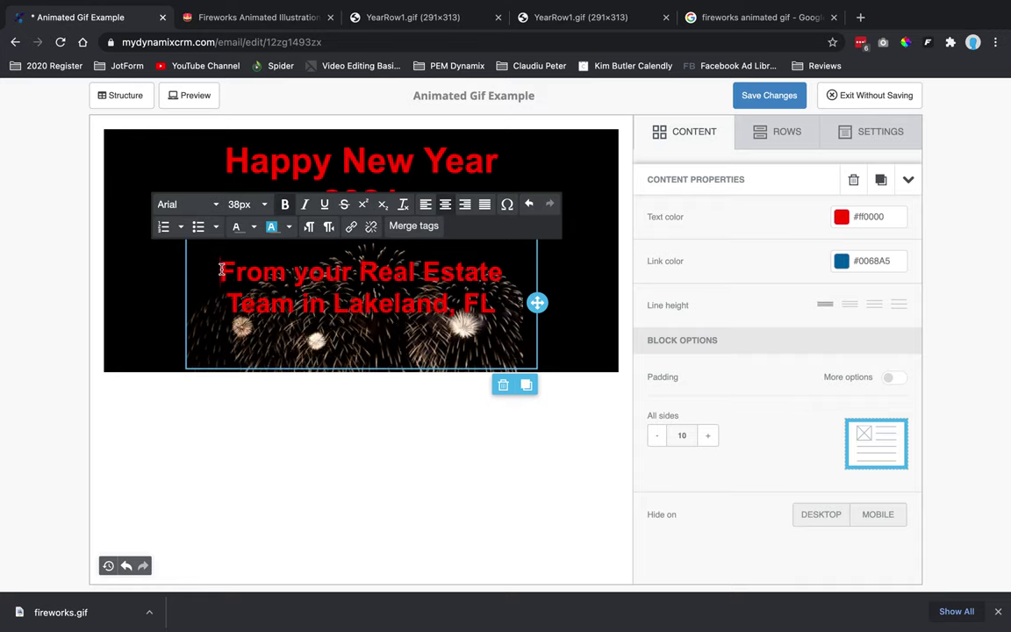
key("Return")
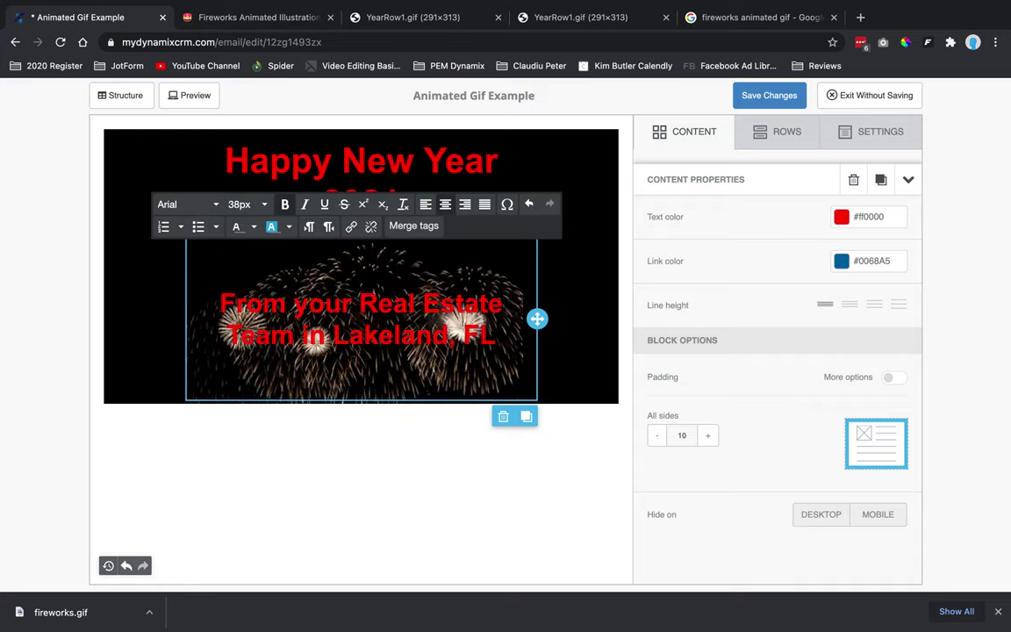
key("Return")
key("Return")
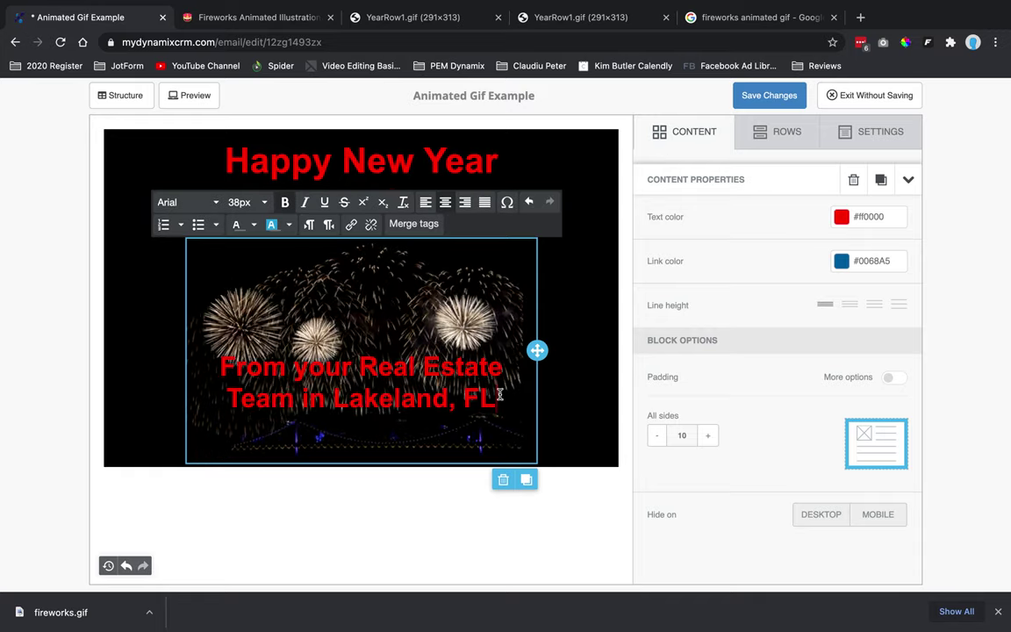
key("Return")
key("Return")
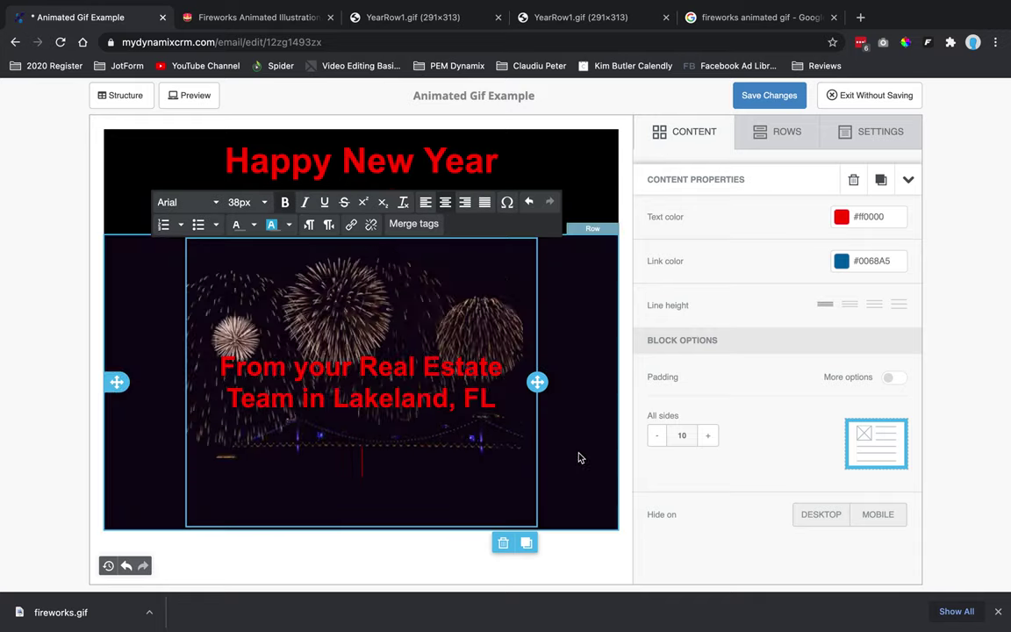
Add a one-column row with an image block below the fireworks row, and delete the image block.
left_click(760, 147)
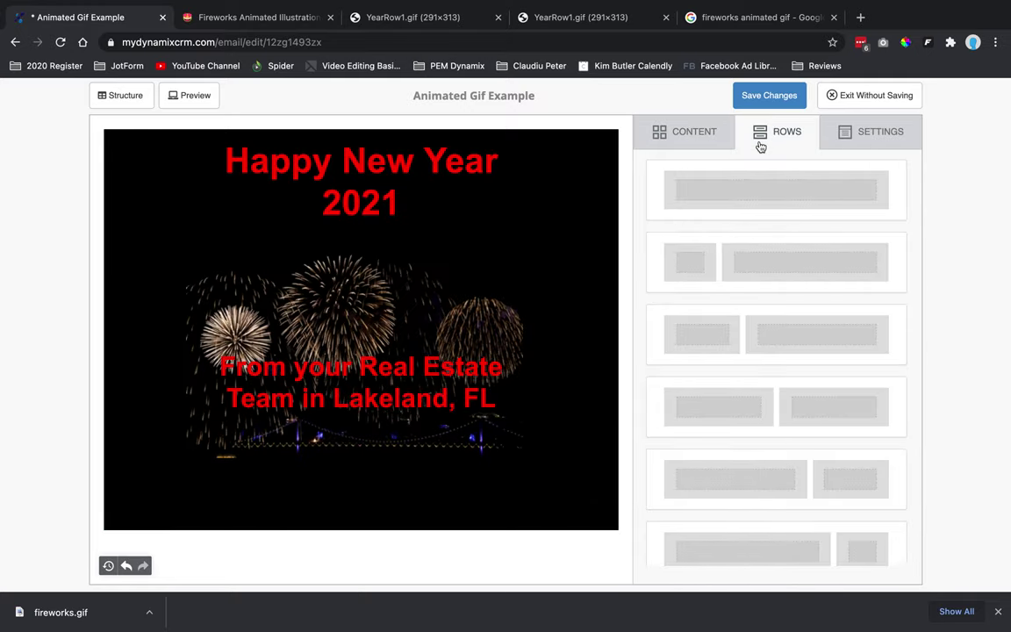
left_click_drag(759, 194, 402, 514)
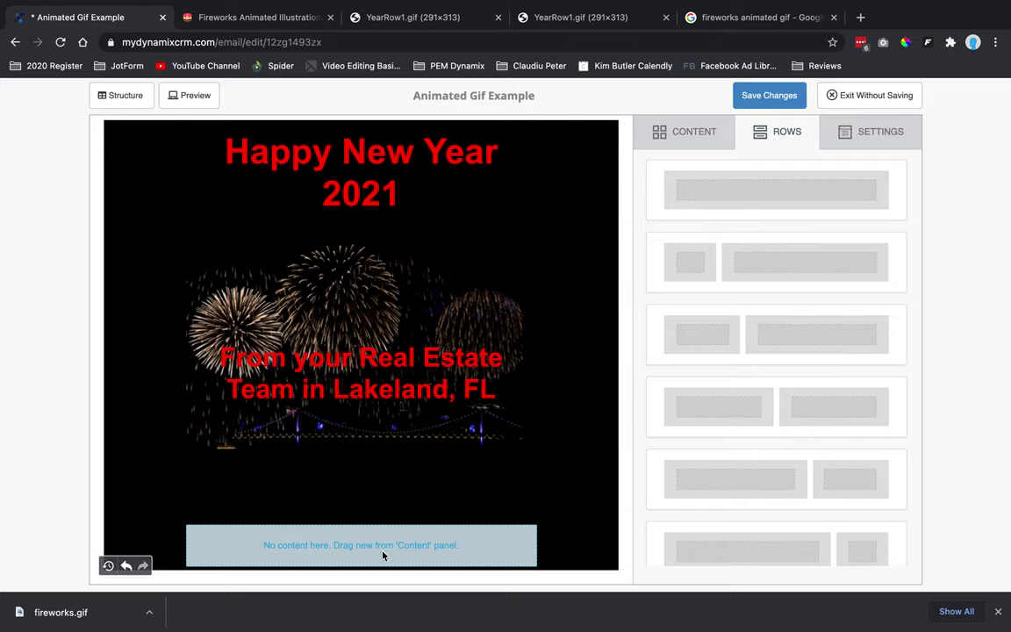
left_click(694, 128)
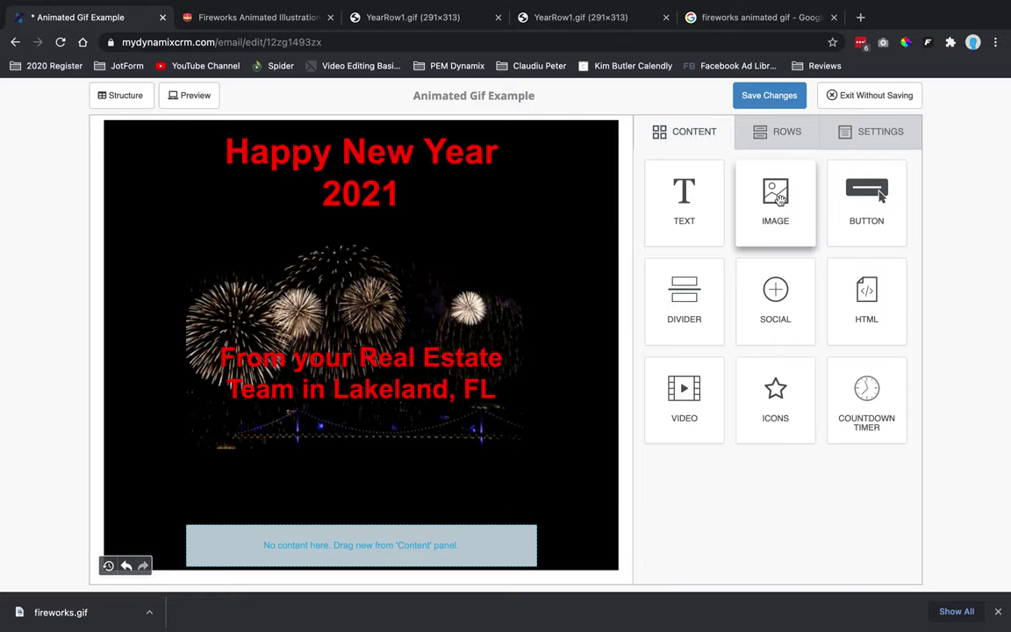
left_click_drag(780, 198, 361, 536)
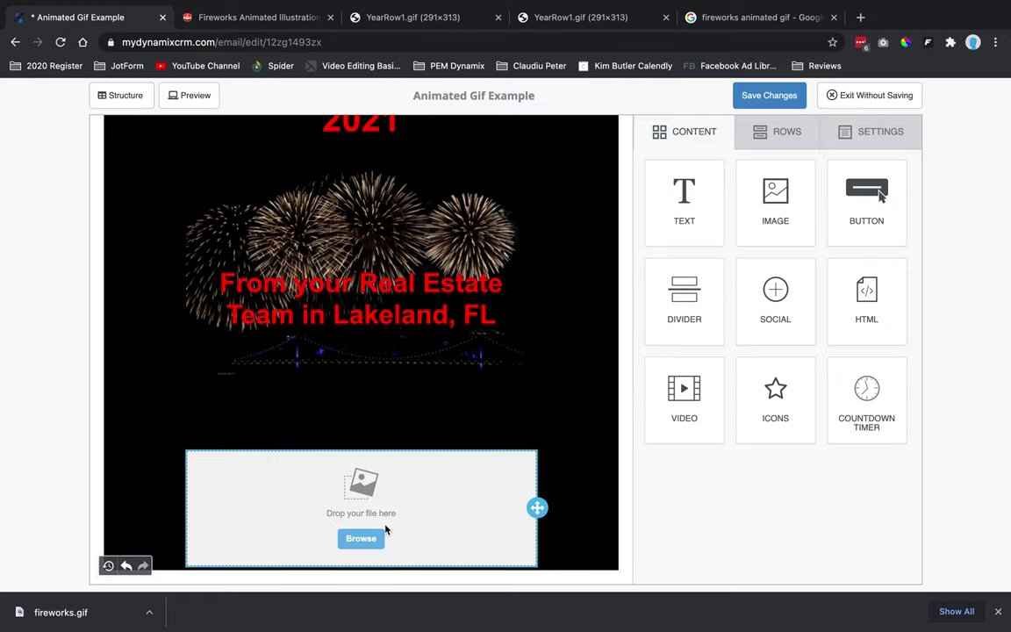
left_click(534, 508)
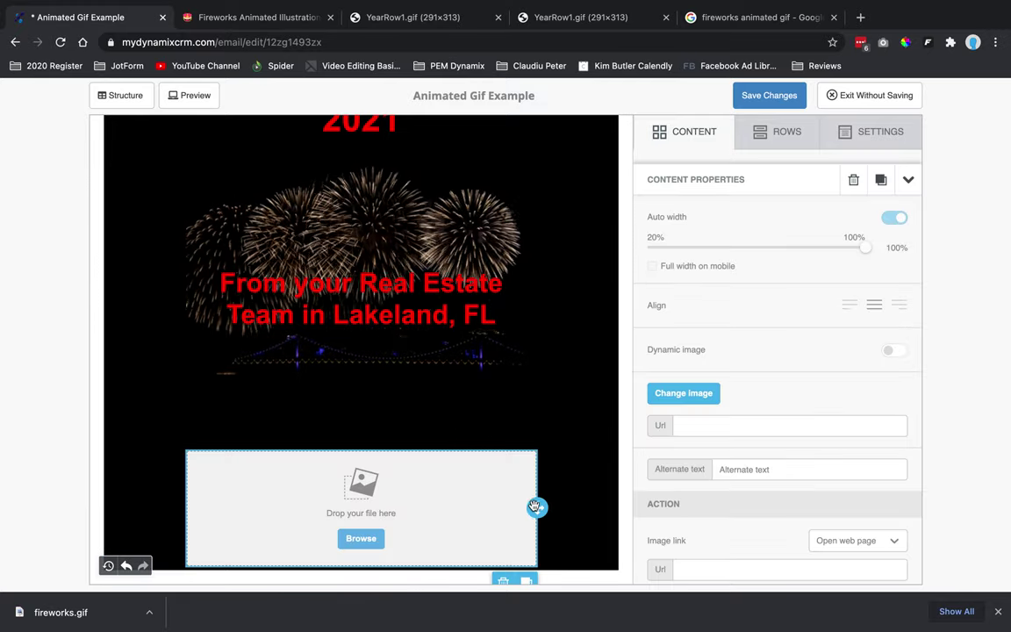
left_click(503, 580)
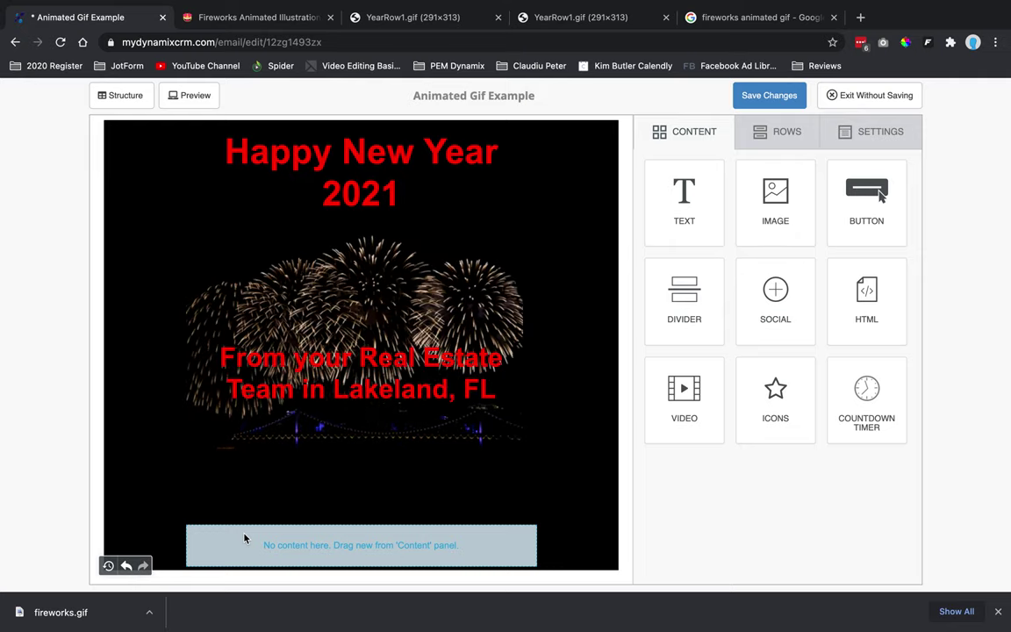
Open gfycat.com in a new browser tab and read the FAQ answer on how to pronounce Gfycat.
left_click(860, 18)
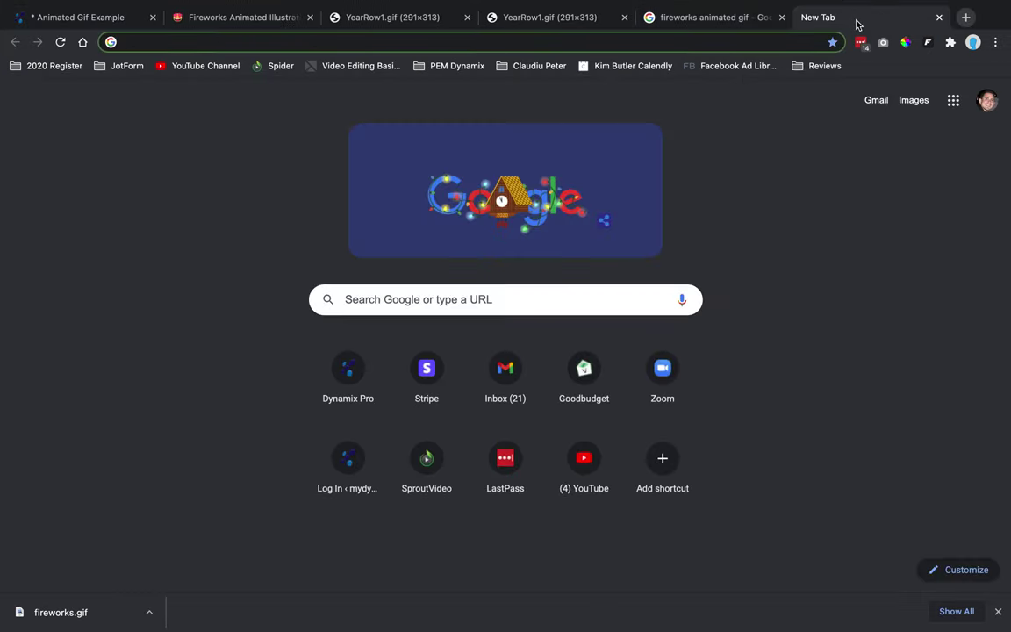
type("gf")
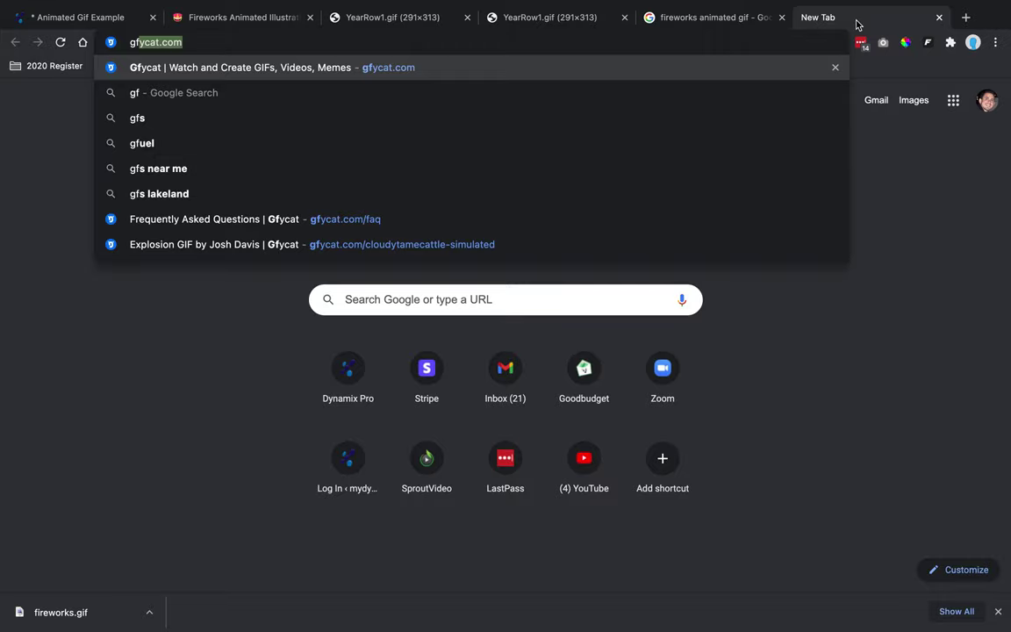
key("Return")
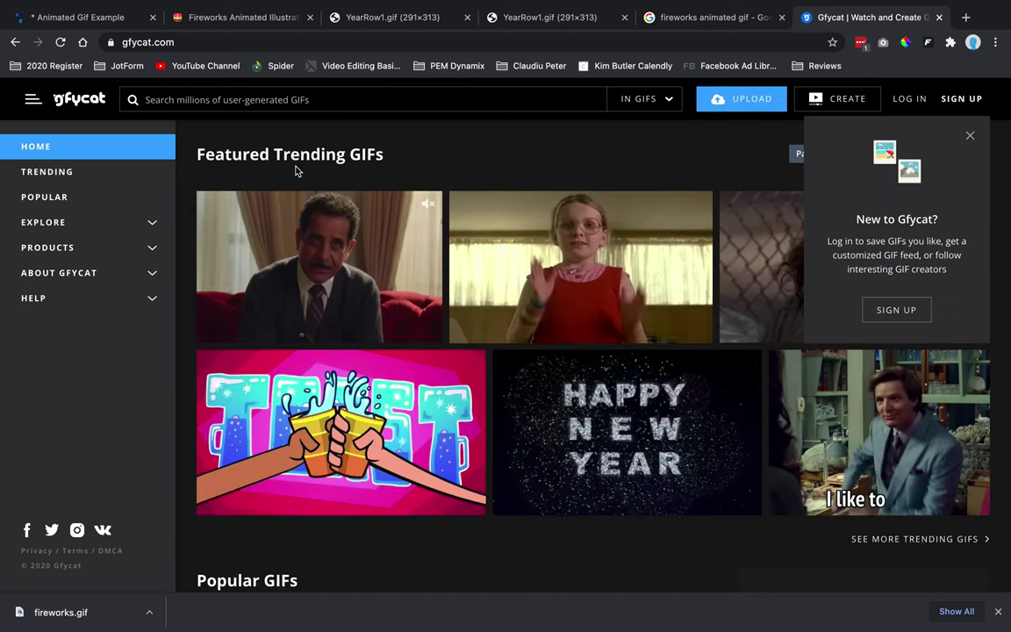
left_click(152, 297)
left_click(96, 324)
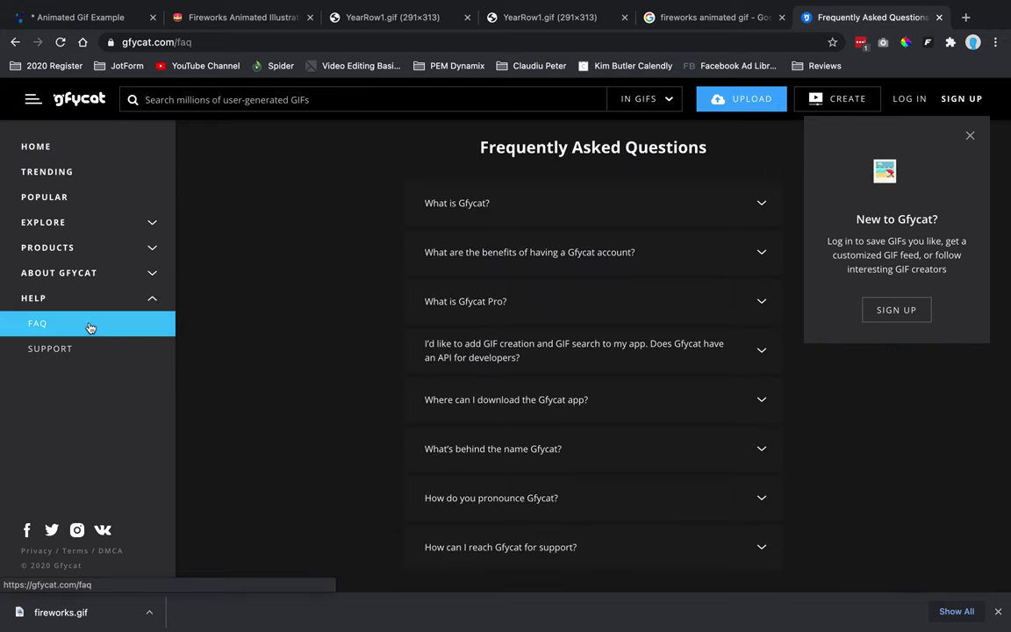
scroll(592, 325, "down", 2)
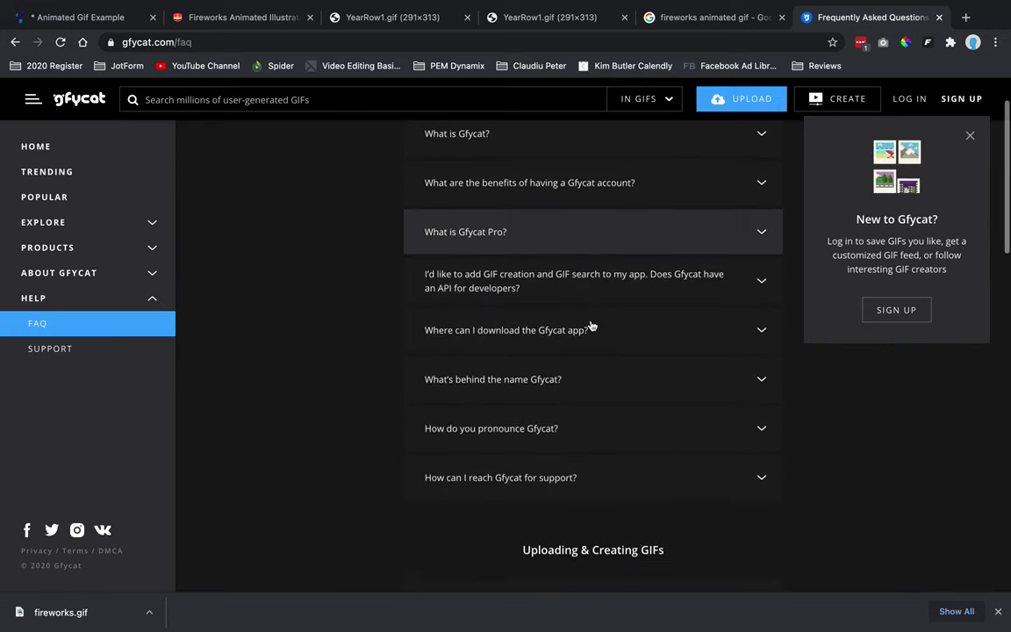
scroll(592, 325, "down", 1)
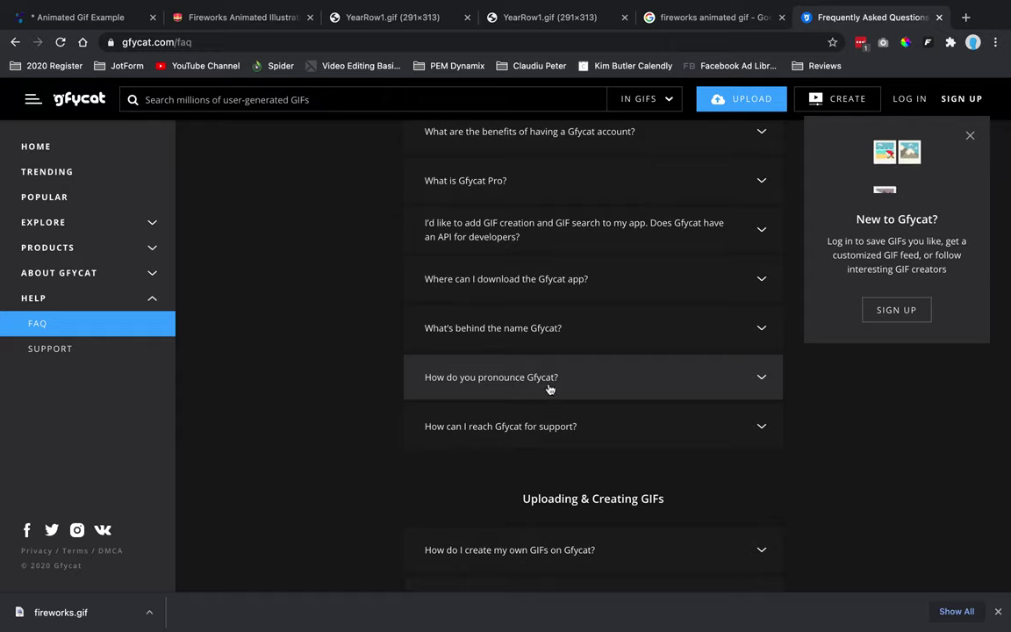
left_click(758, 381)
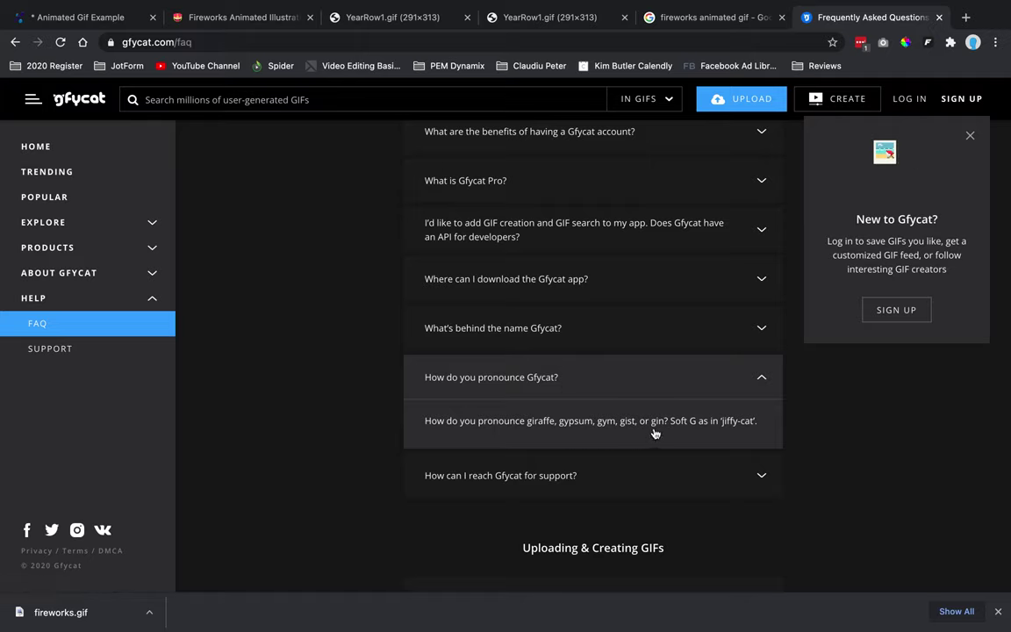
Return to the Animated Gif Example editor and delete the empty row below the fireworks row.
left_click(230, 17)
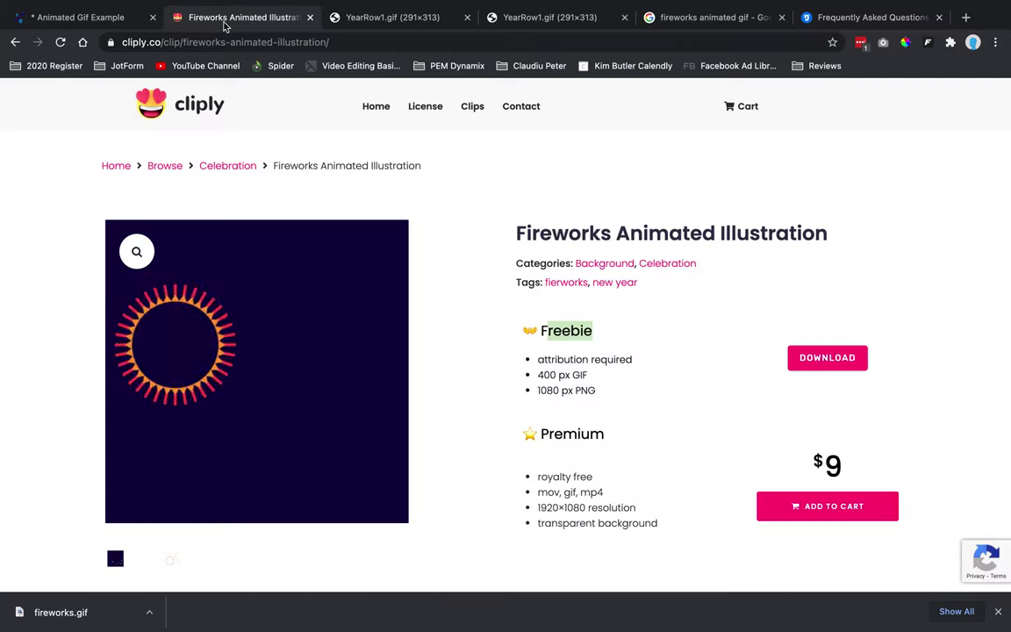
left_click(92, 17)
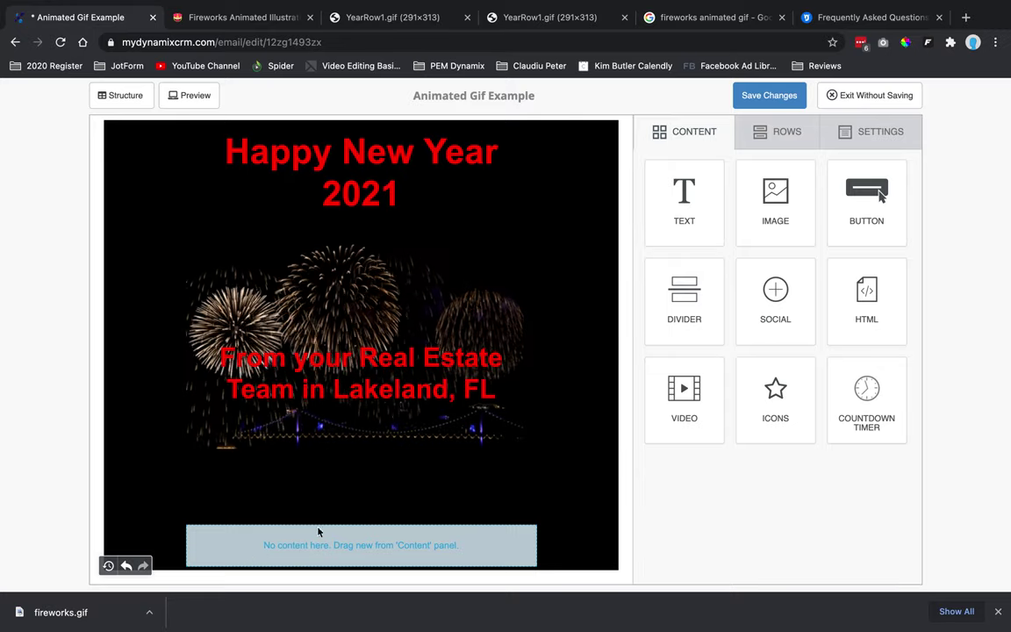
left_click(181, 538)
left_click(575, 539)
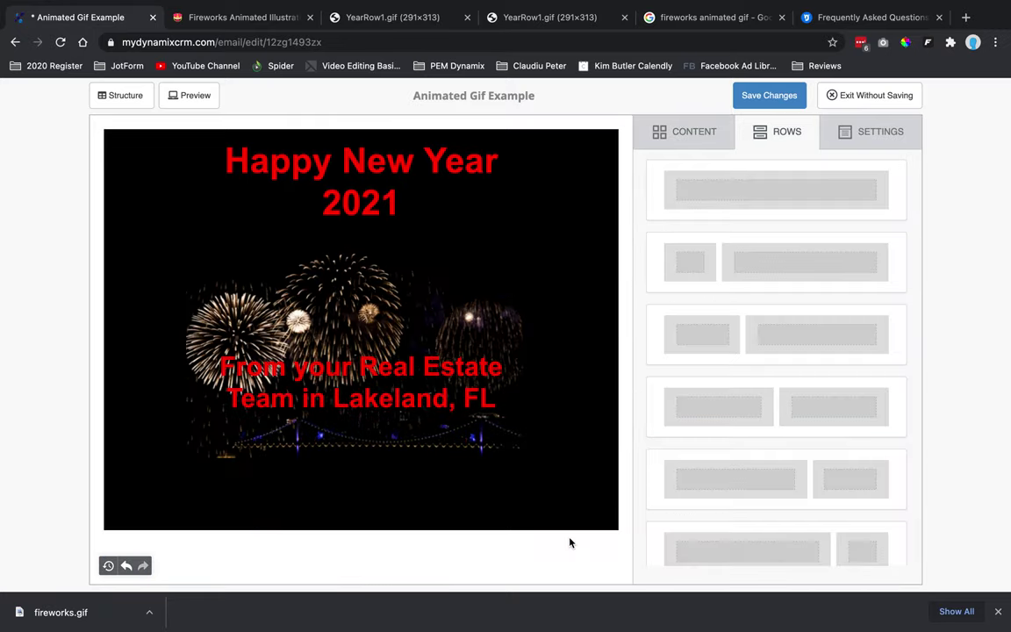
Save the design and the email template, and reopen Animated Gif Example from the recent templates.
left_click(769, 103)
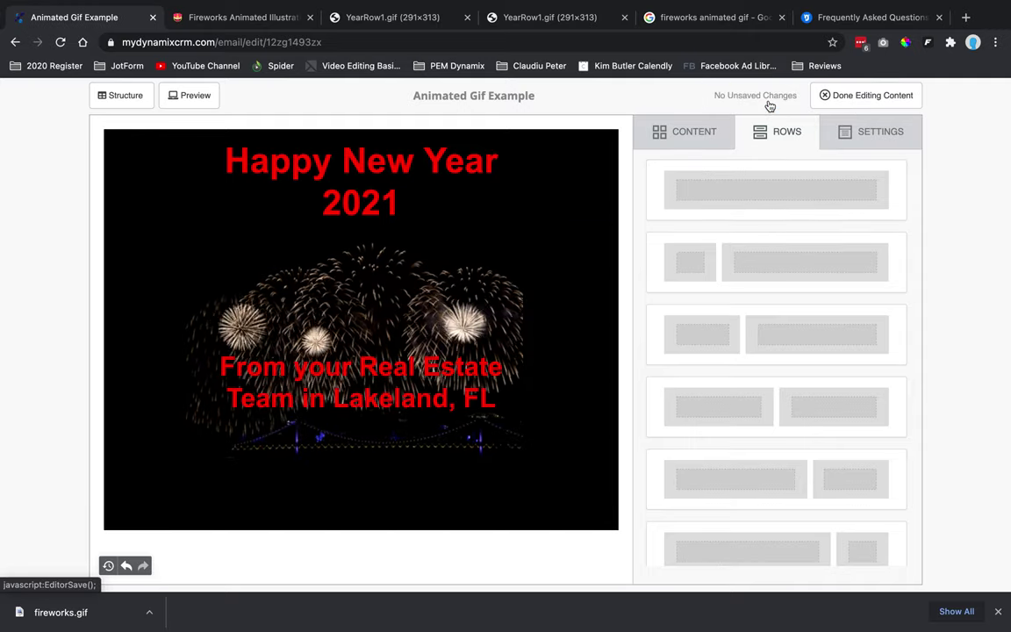
left_click(826, 106)
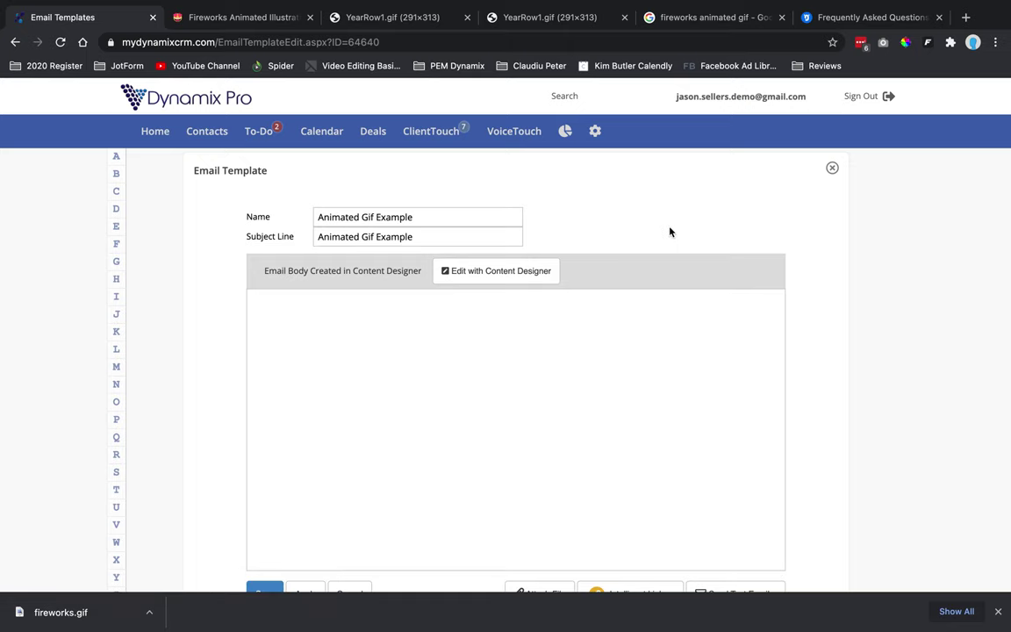
scroll(669, 232, "down", 3)
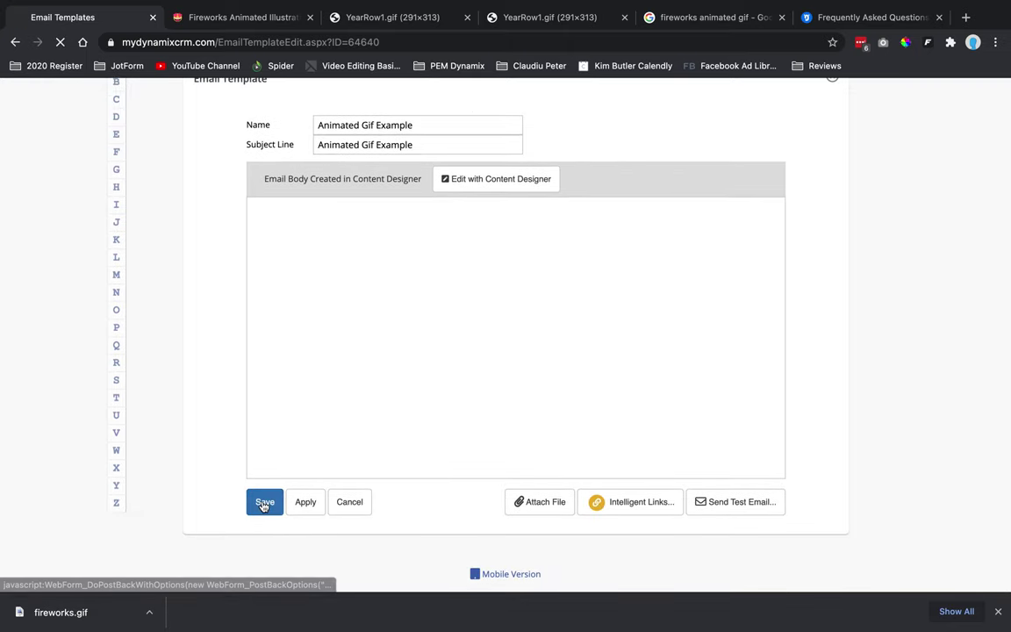
left_click(263, 505)
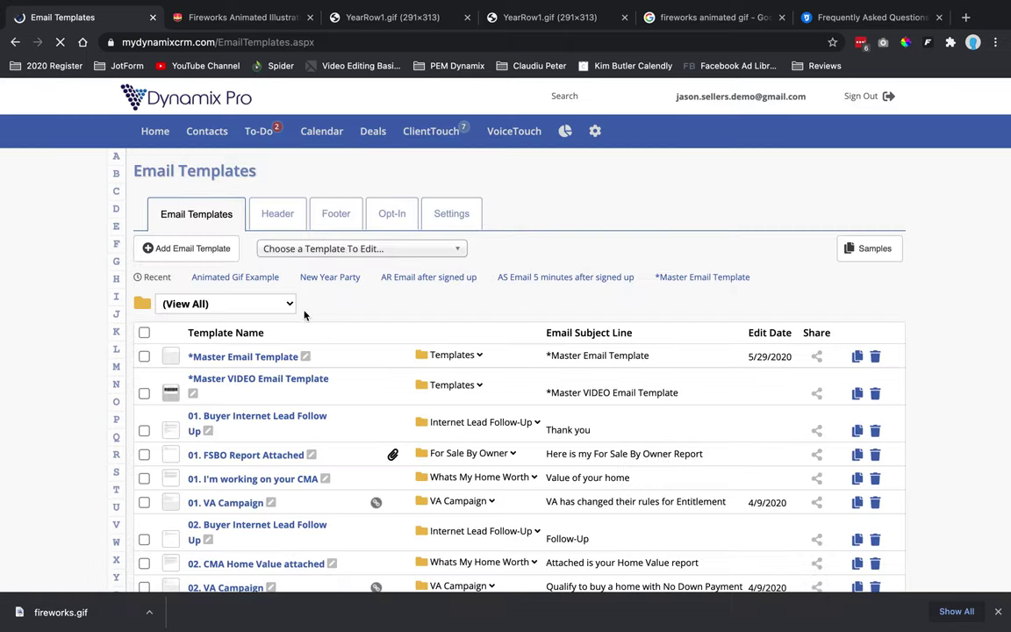
left_click(256, 278)
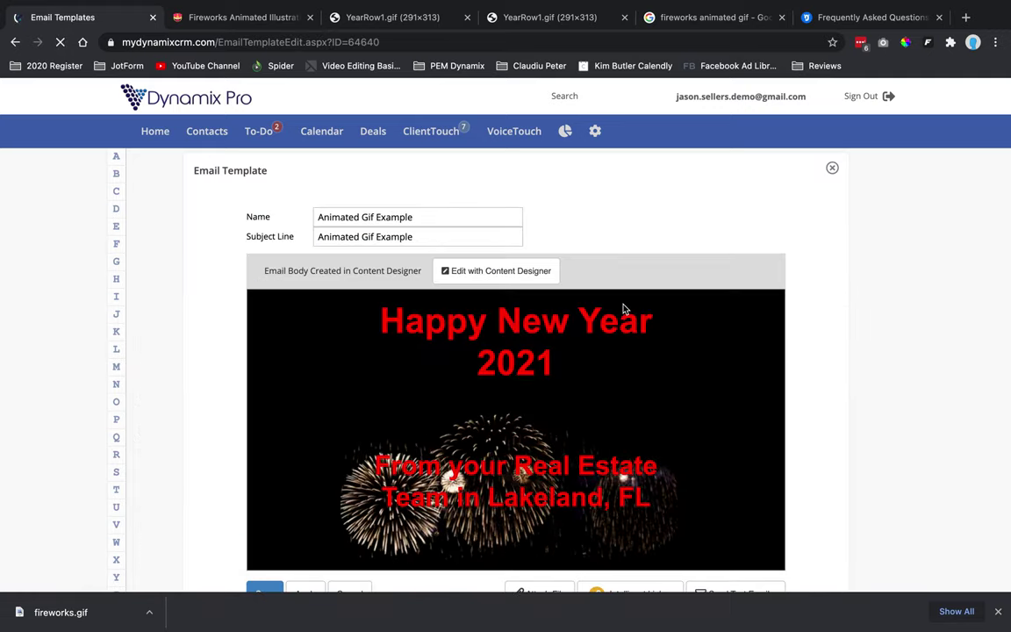